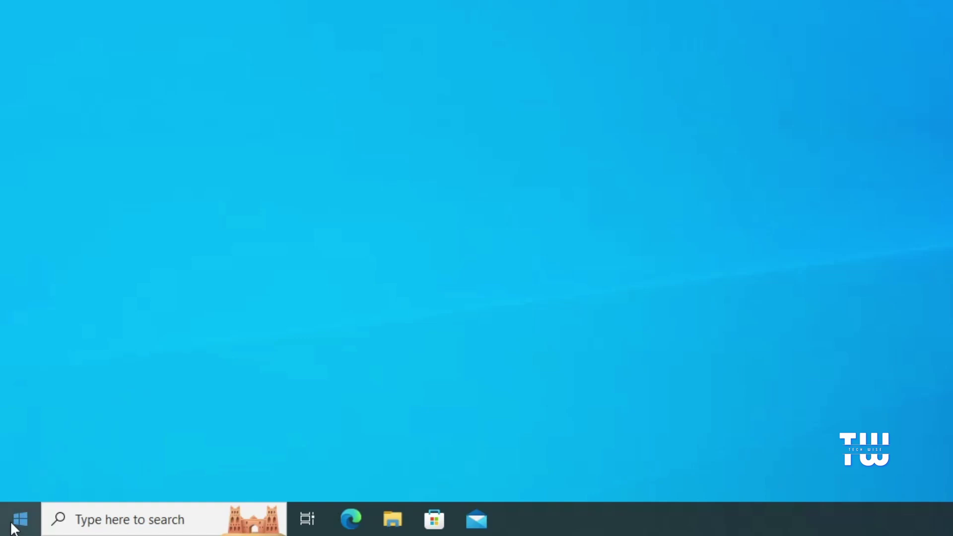
- Bring up the Win+X power-user menu from the Start button on the Windows 10 desktop
right_click(15, 524)
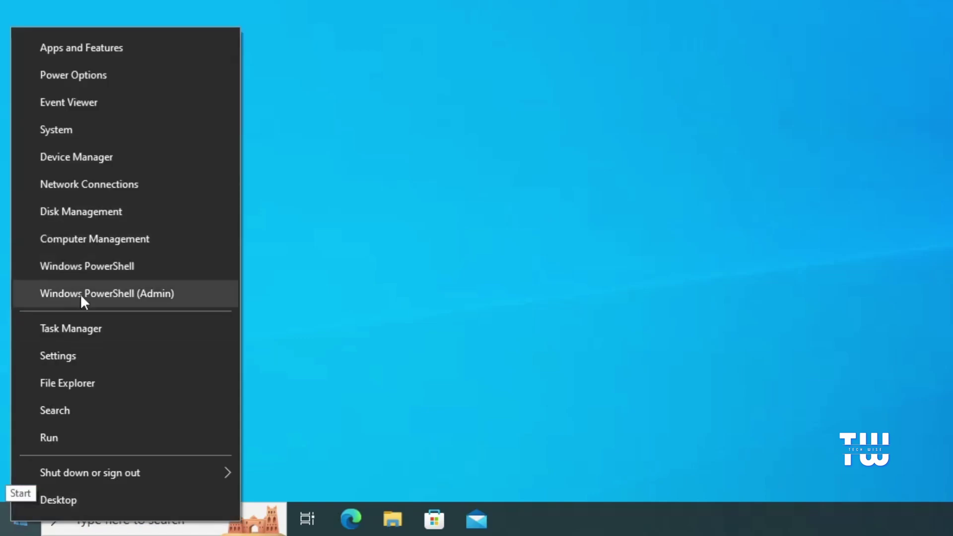
- Launch Disk Management, shift its window slightly right, and show its Action menu
left_click(102, 213)
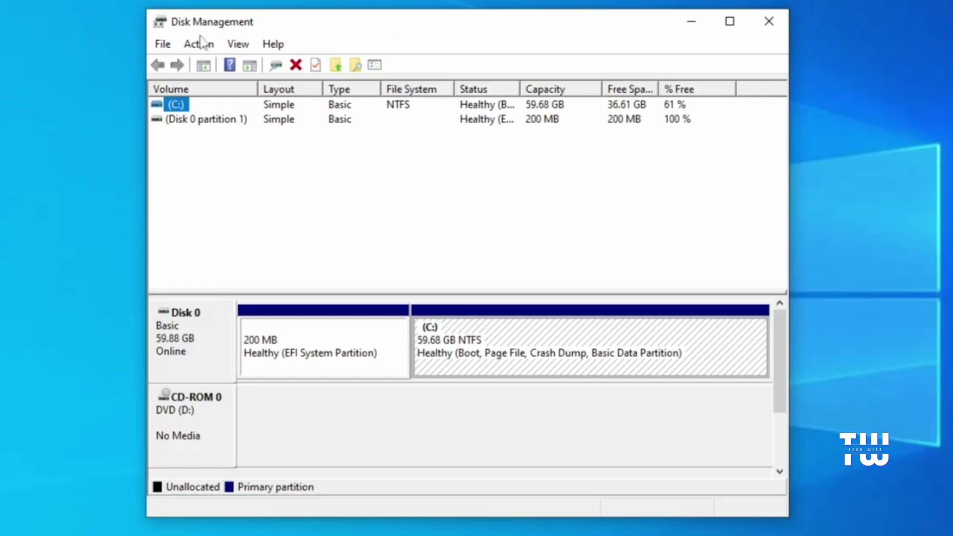
left_click_drag(254, 28, 276, 32)
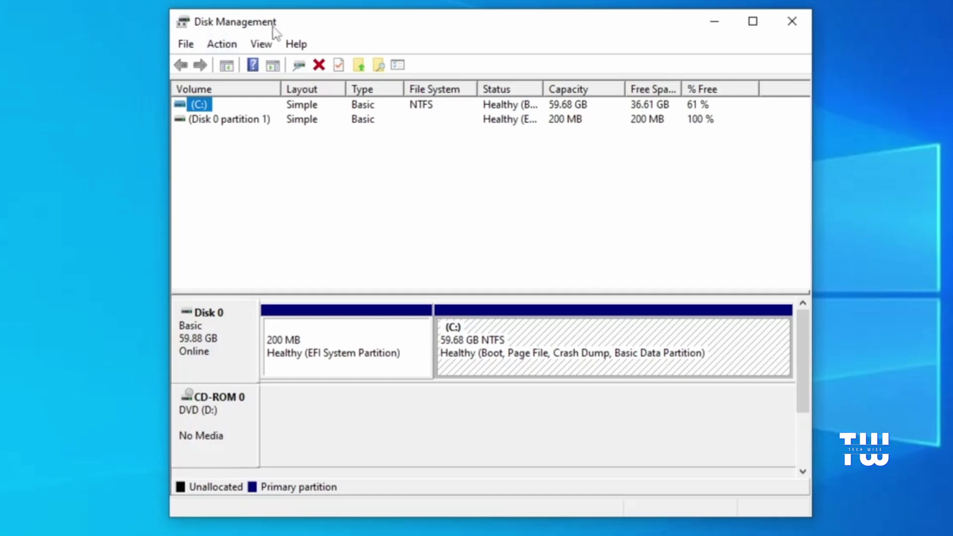
left_click(224, 45)
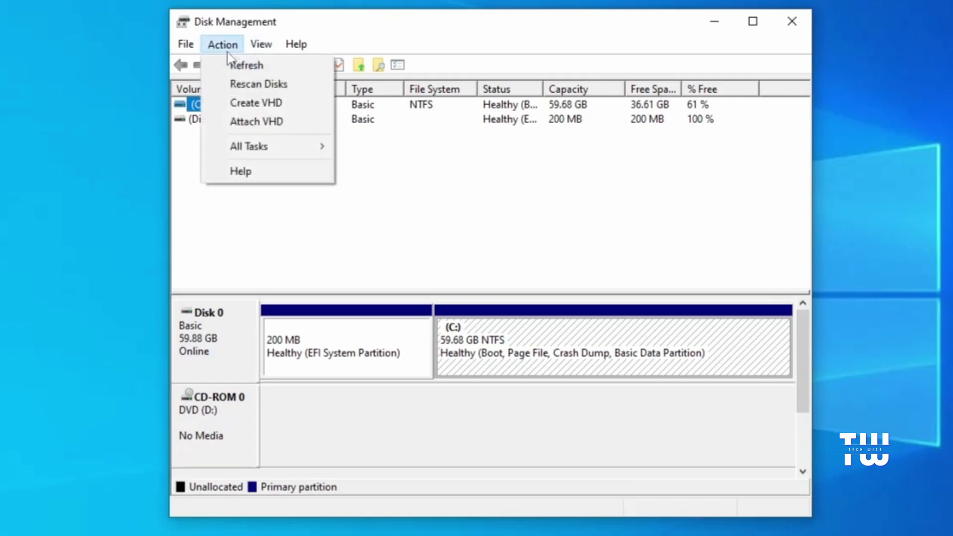
- Start a new virtual hard disk and set its file location to C:\VHD.vhd
left_click(247, 103)
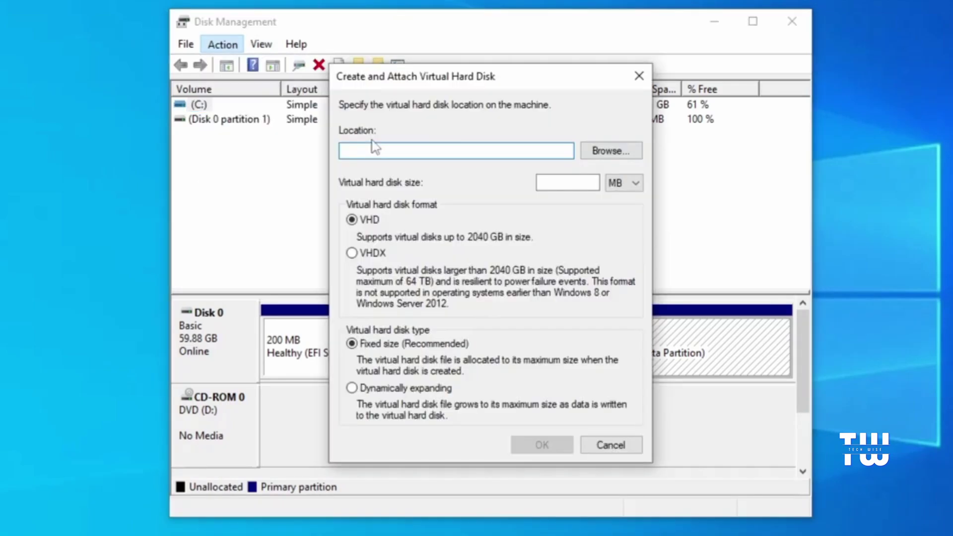
left_click(603, 151)
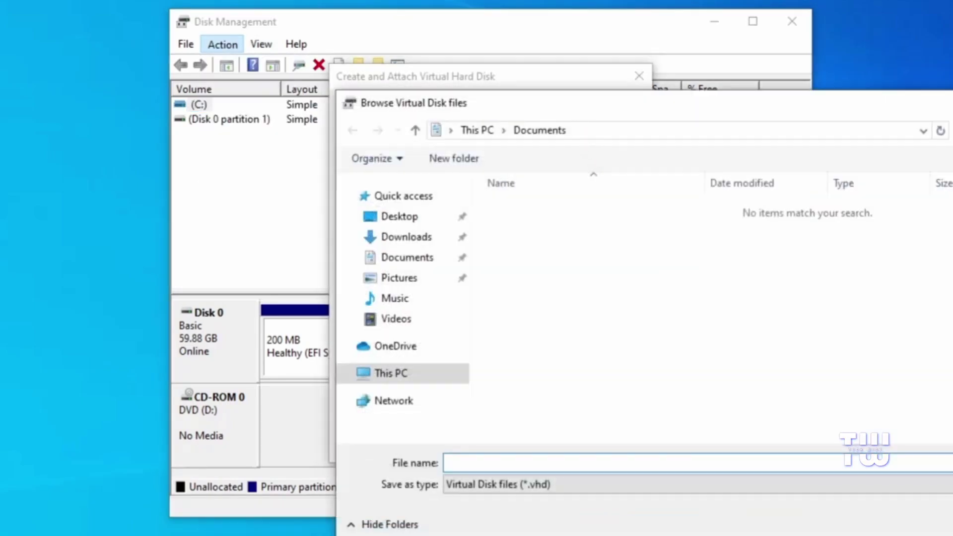
left_click_drag(581, 130, 530, 50)
left_click(369, 301)
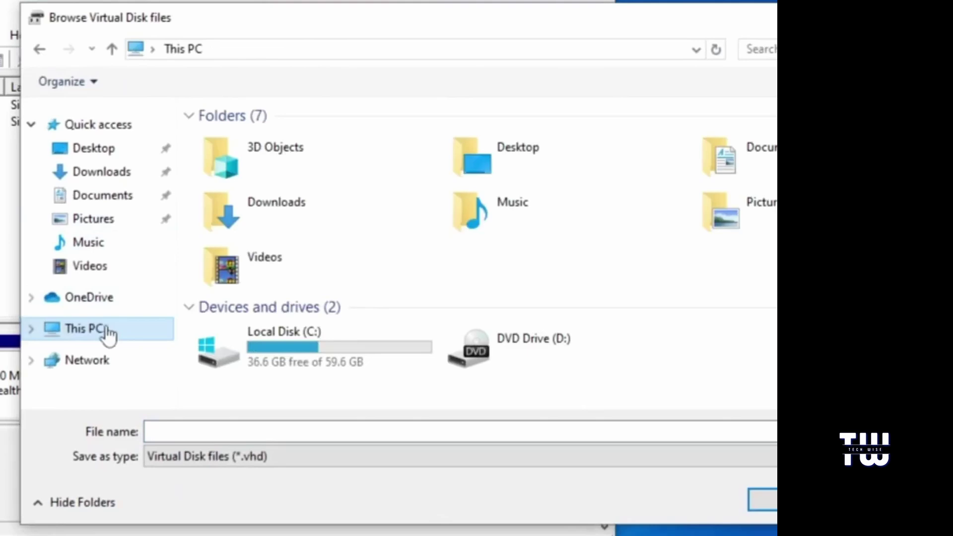
left_click(271, 345)
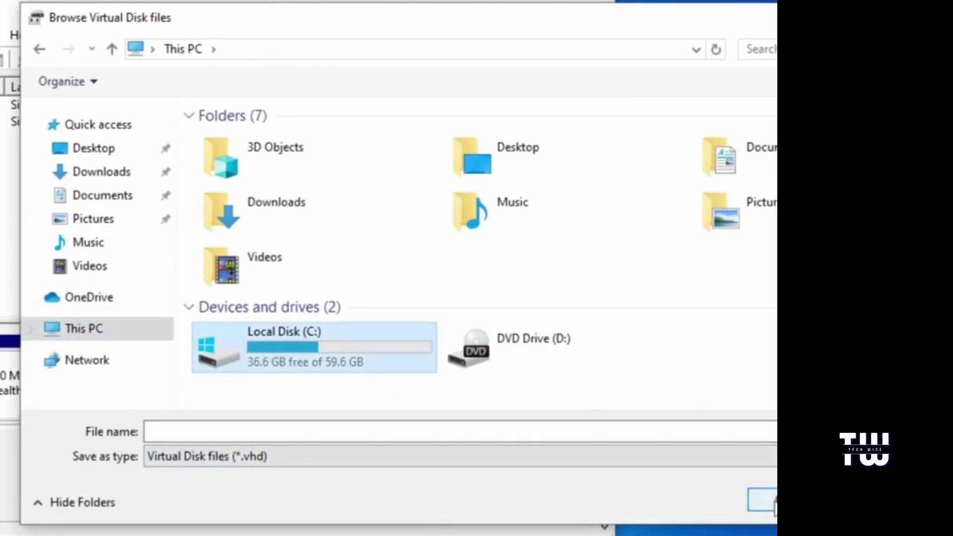
left_click(773, 504)
type("VHD")
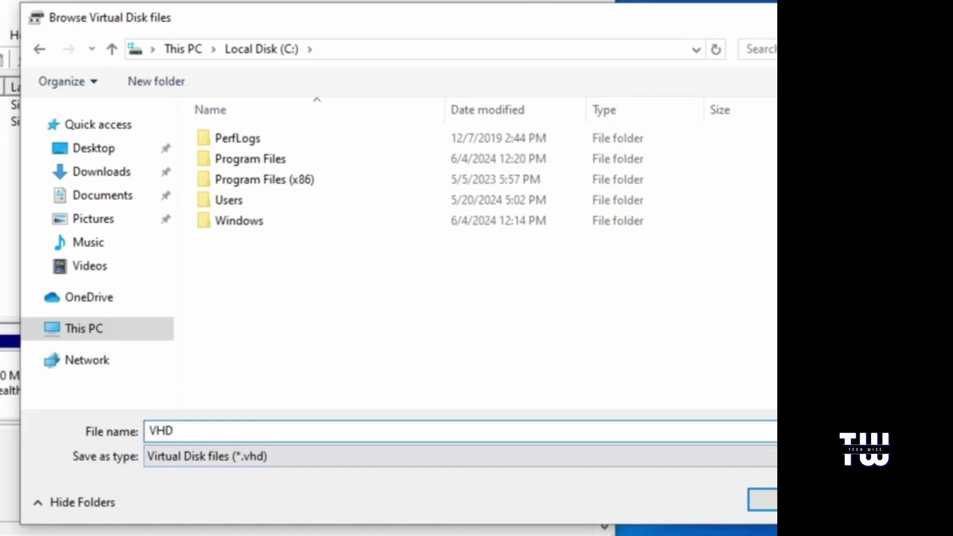
left_click(768, 501)
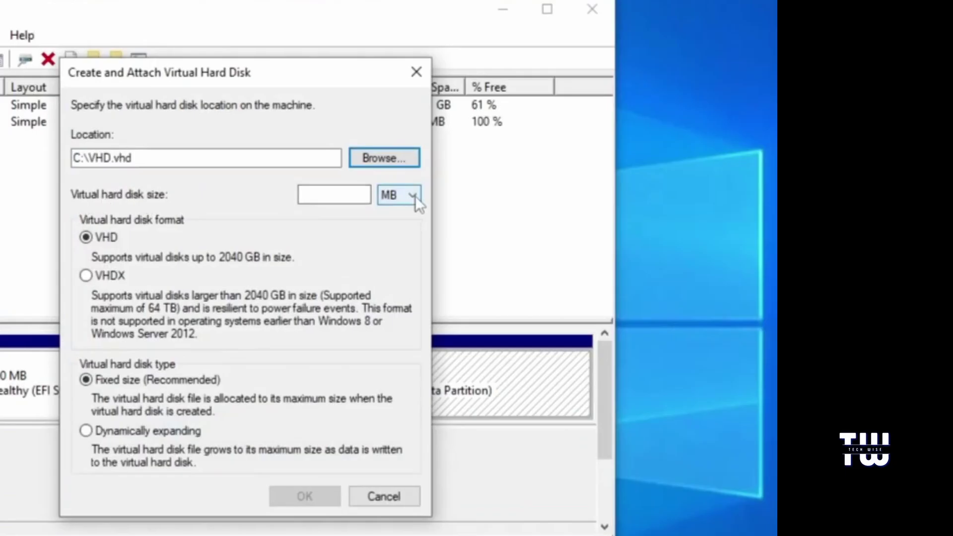
- Set the virtual disk size to 18 GB and create it
left_click(415, 196)
left_click(392, 225)
left_click(334, 194)
type("18")
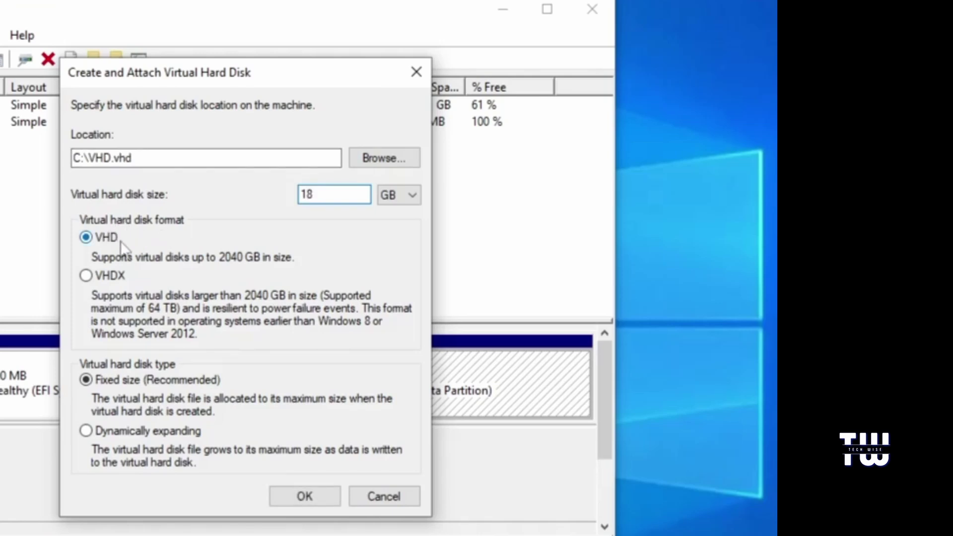
left_click(316, 492)
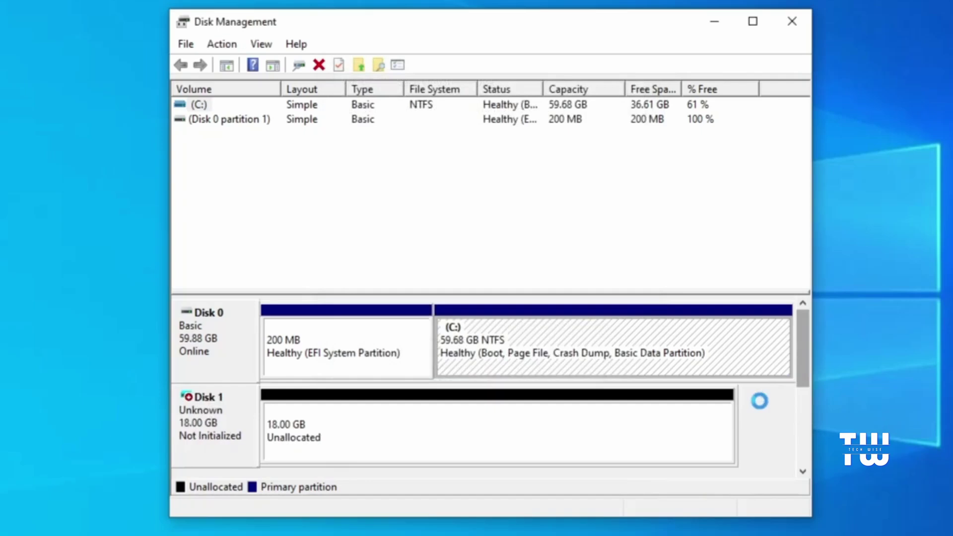
- Initialize Disk 1 with a GPT partition table, then select its unallocated space
right_click(211, 428)
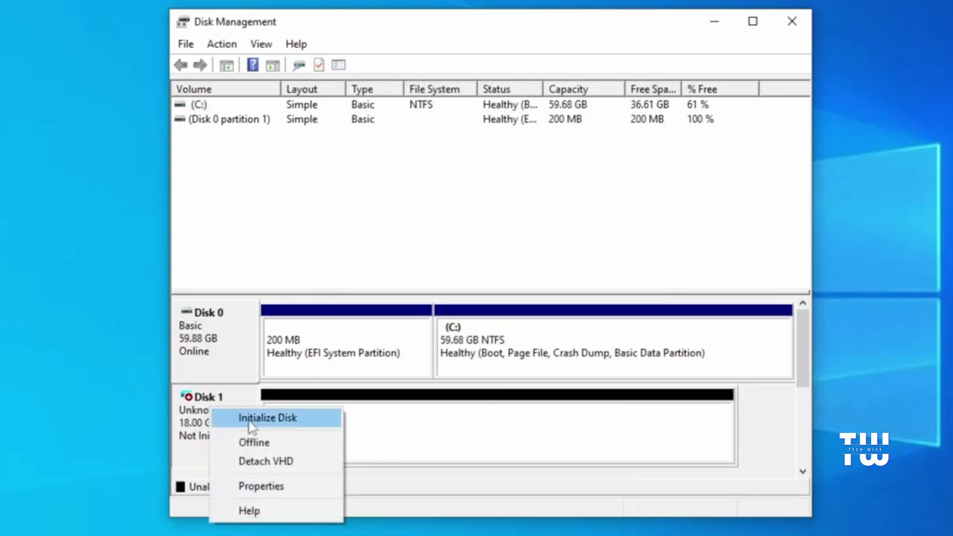
left_click(249, 422)
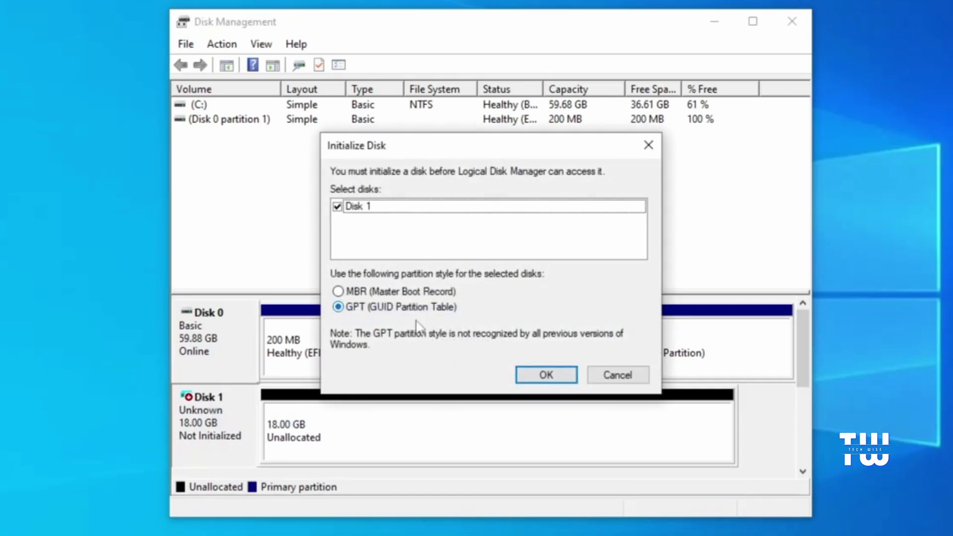
left_click(546, 374)
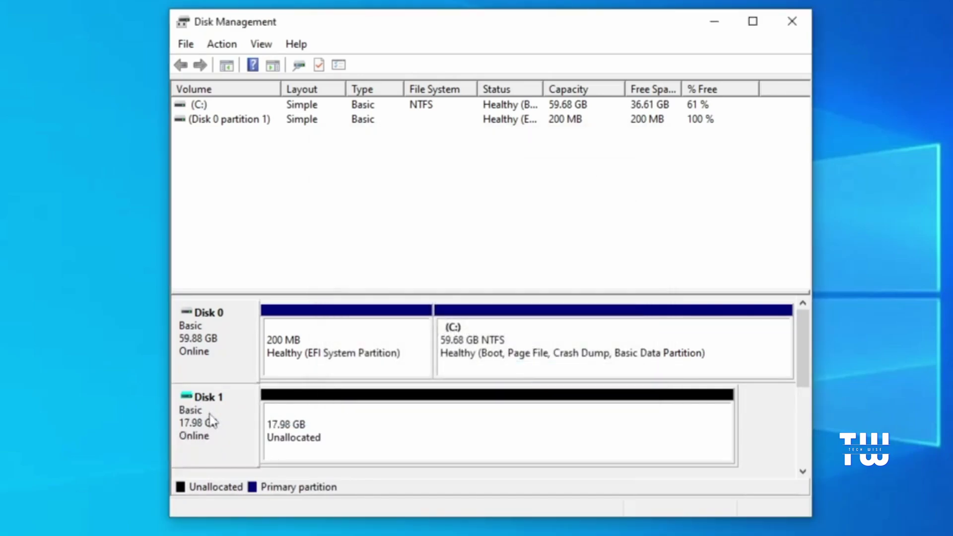
left_click(321, 439)
- Create a full-size NTFS simple volume on Disk 1, drive letter E, labelled VHDX
right_click(316, 419)
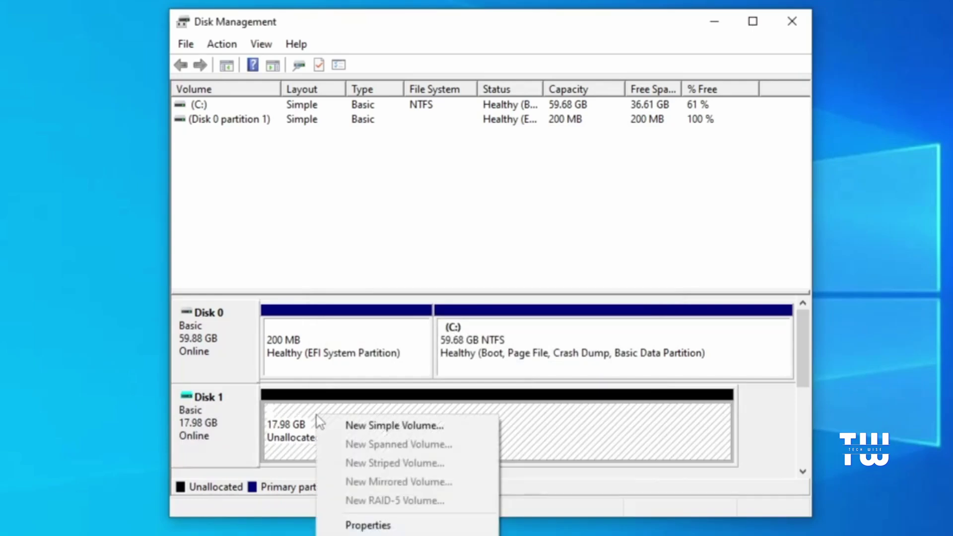
left_click(353, 426)
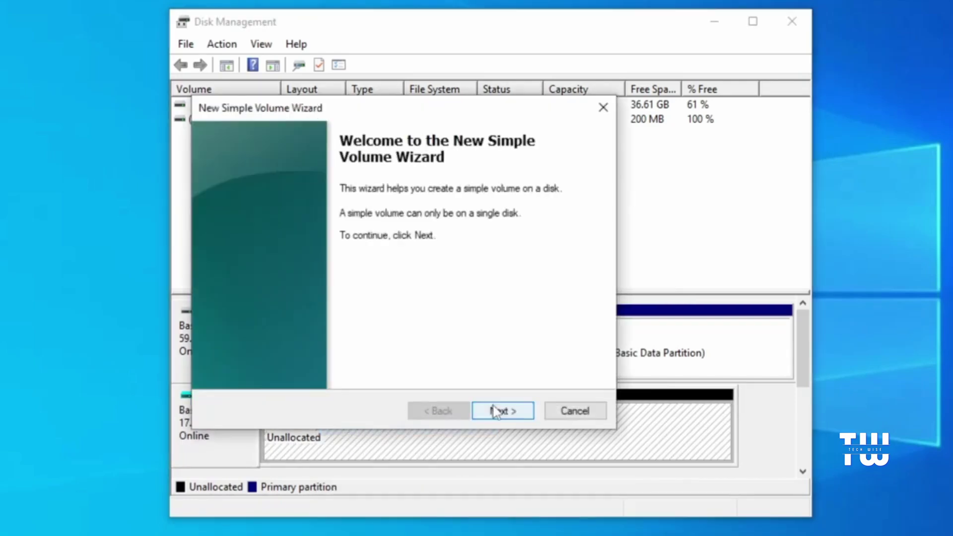
left_click(495, 412)
left_click(498, 411)
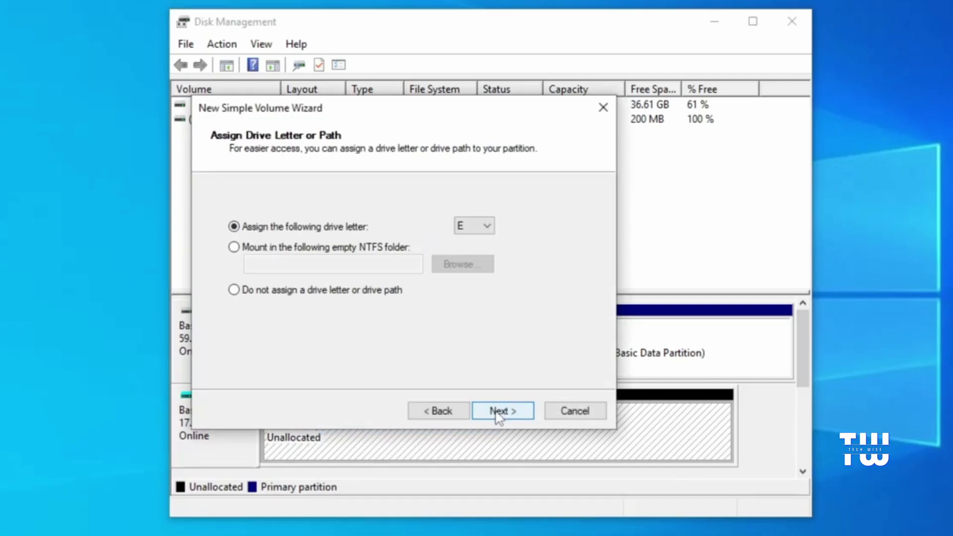
left_click(497, 412)
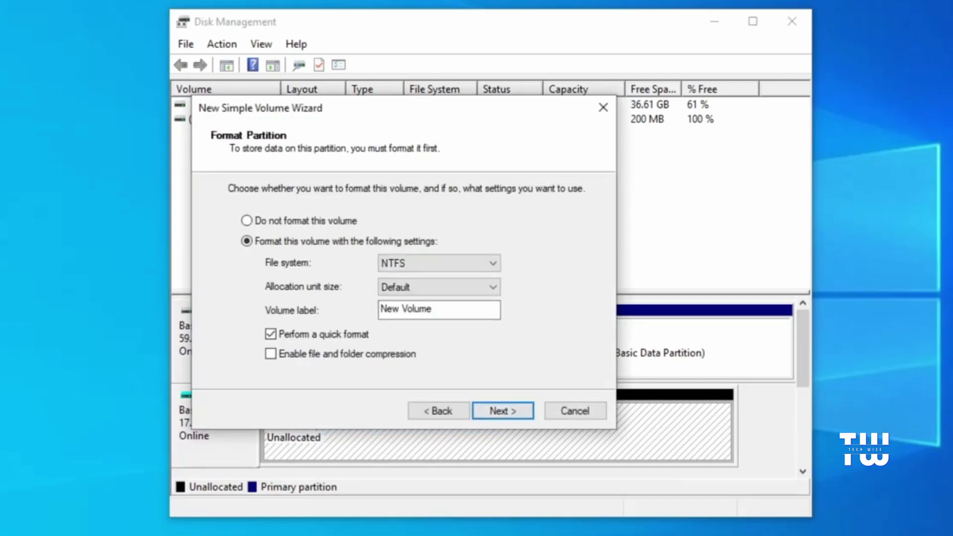
type("VHDX")
left_click(502, 412)
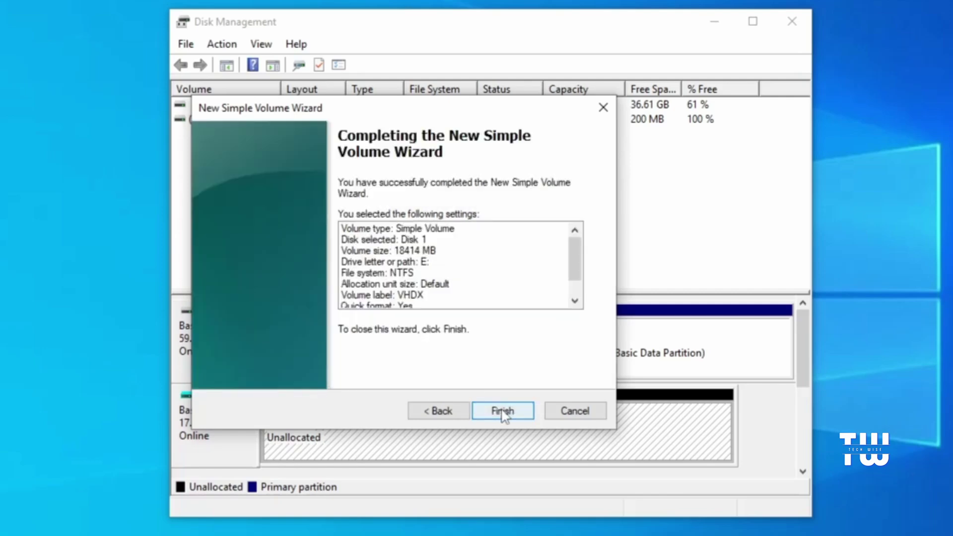
left_click(502, 413)
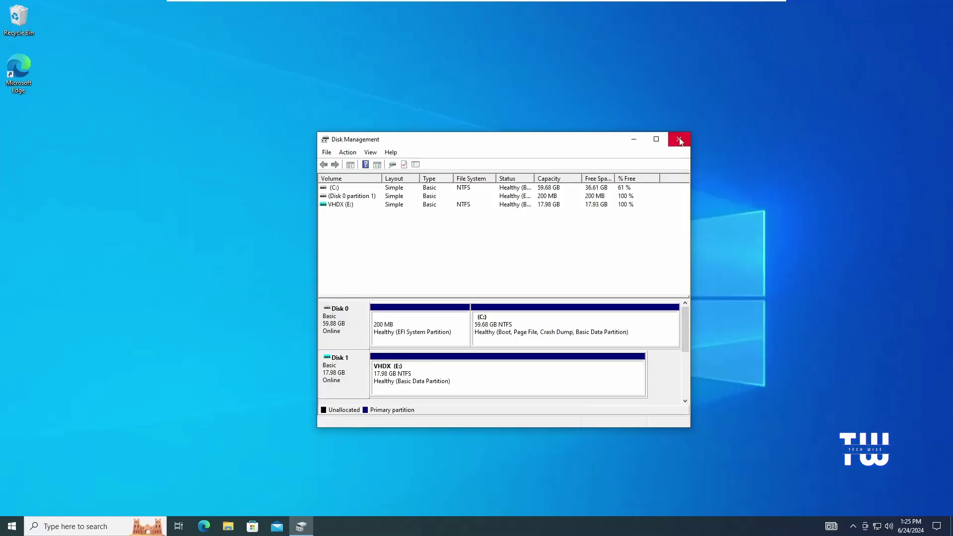
- Close Disk Management and confirm in File Explorer that VHDX (E:) exists and is empty
left_click(793, 20)
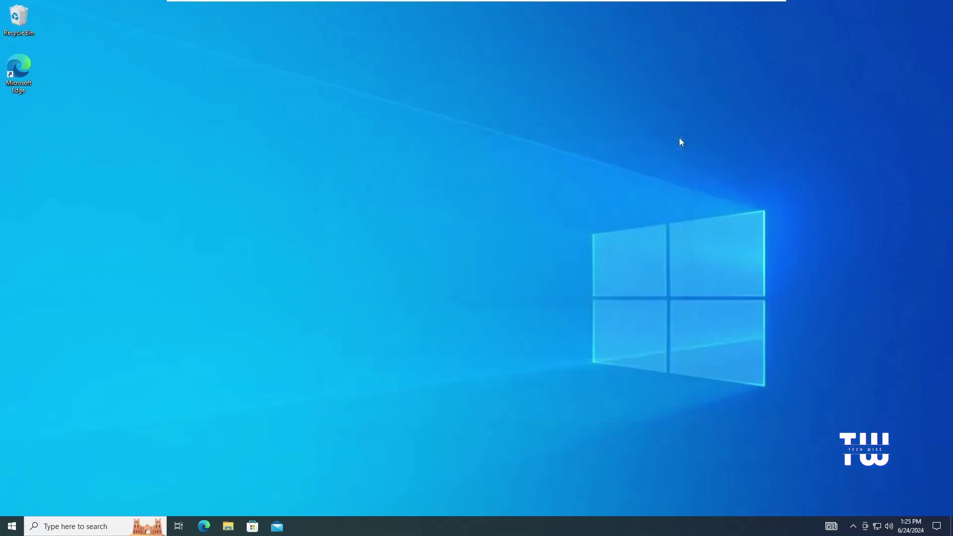
left_click(226, 532)
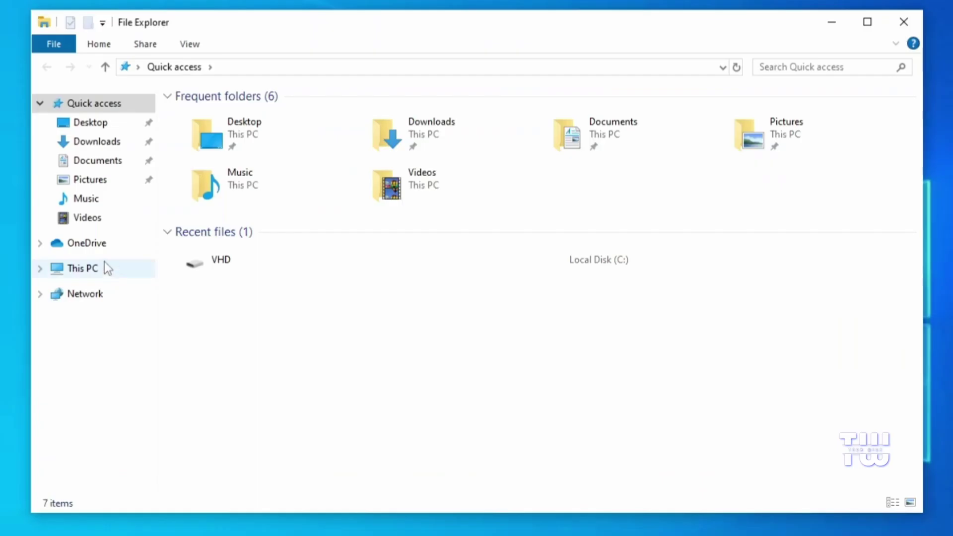
left_click(248, 262)
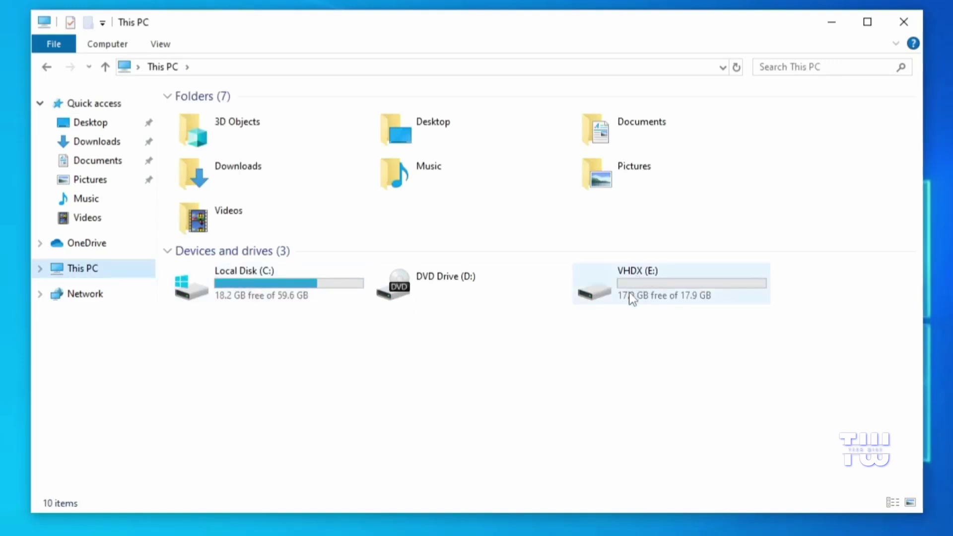
double_click(657, 291)
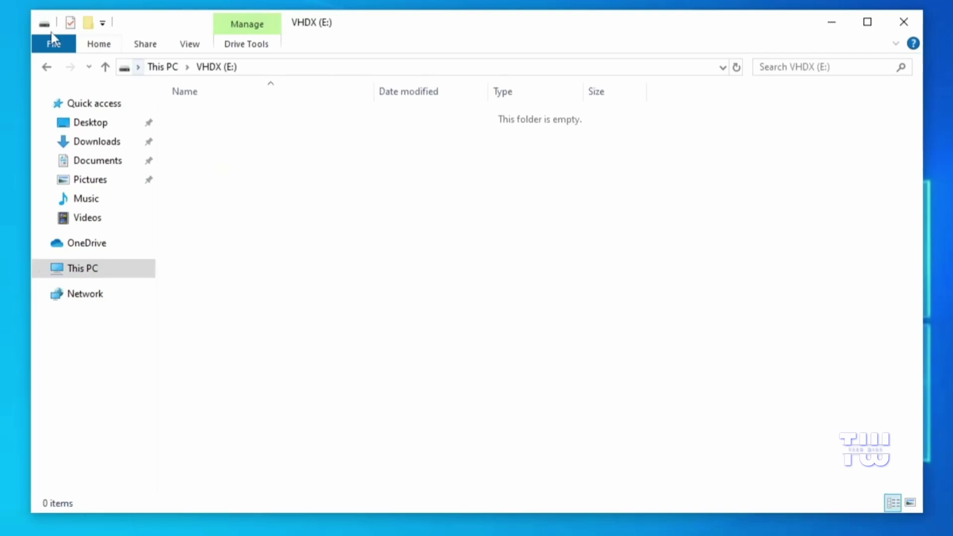
left_click(46, 66)
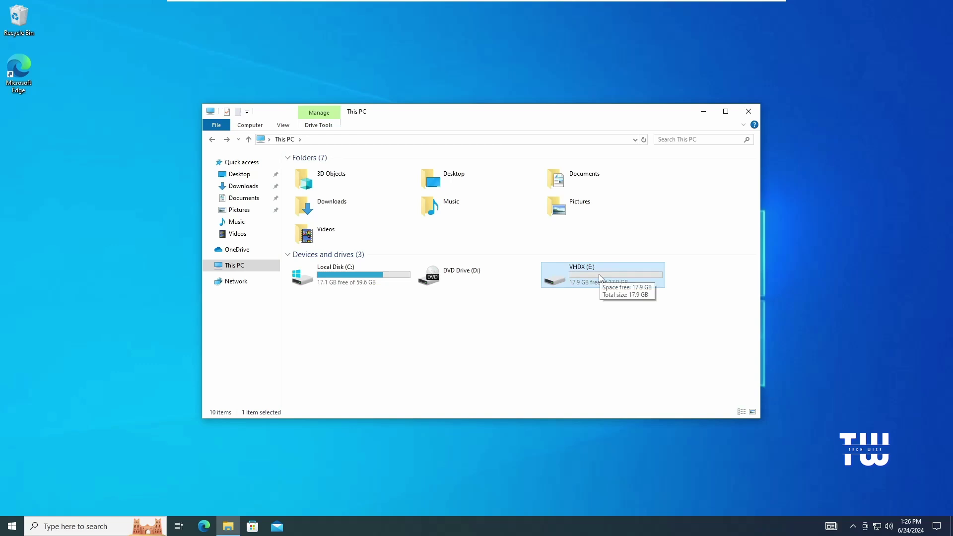
- Download rufus-4.5.exe from the official rufus.ie website in Edge
left_click(705, 116)
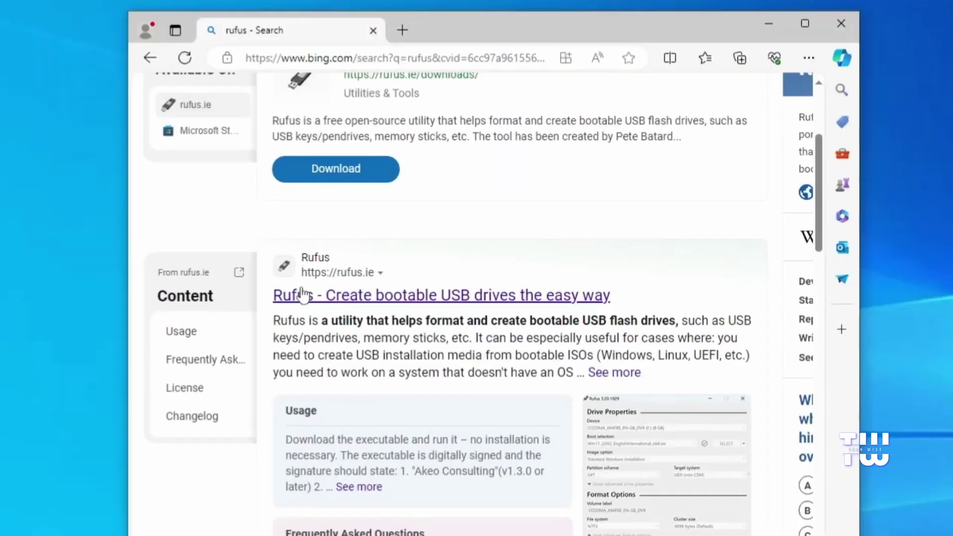
left_click(373, 300)
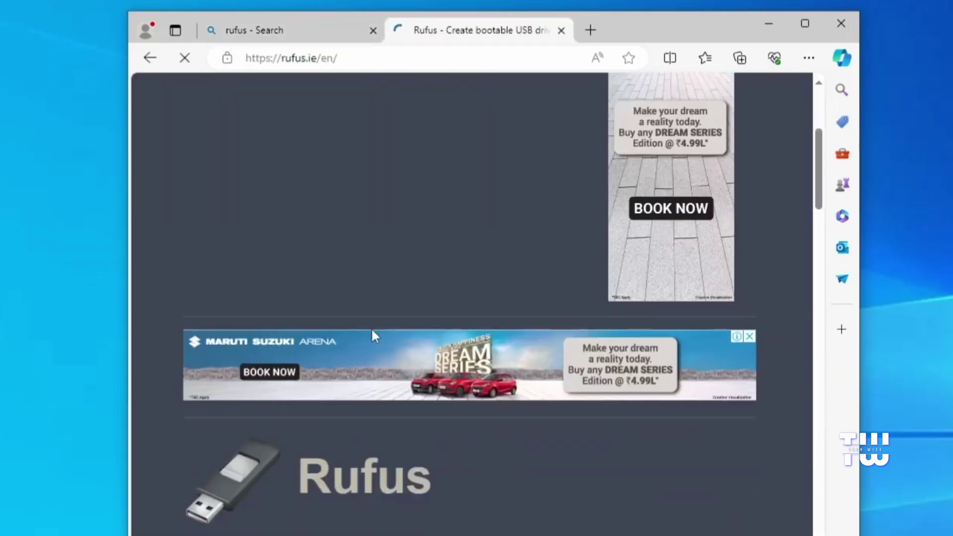
scroll(375, 331, "down", 15)
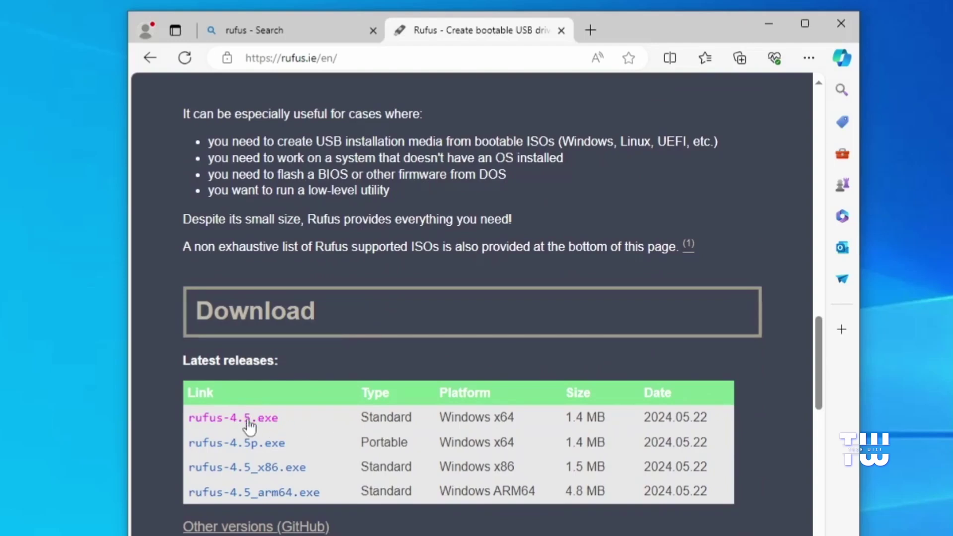
left_click(251, 419)
left_click(581, 287)
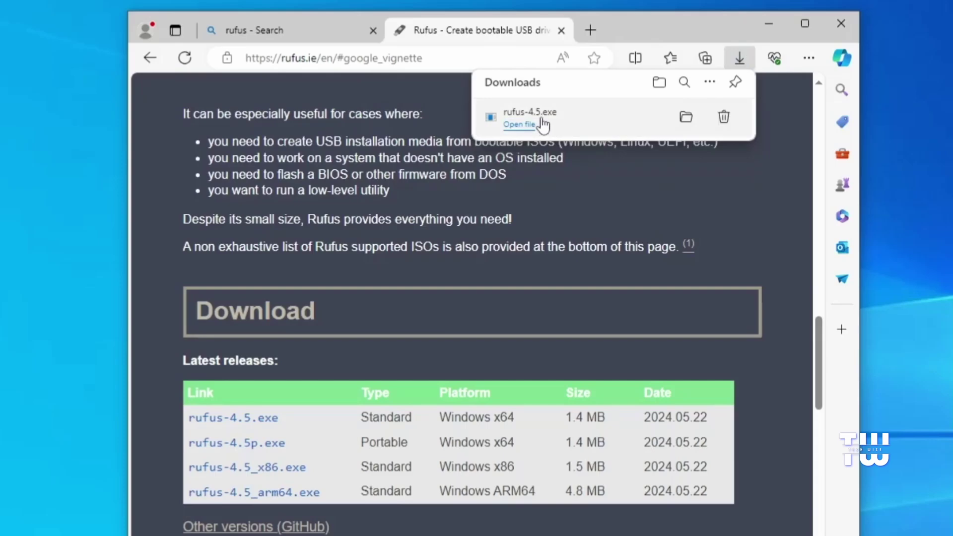
- Launch rufus-4.5.exe with admin rights, allow online update checks, and position its window
left_click(544, 120)
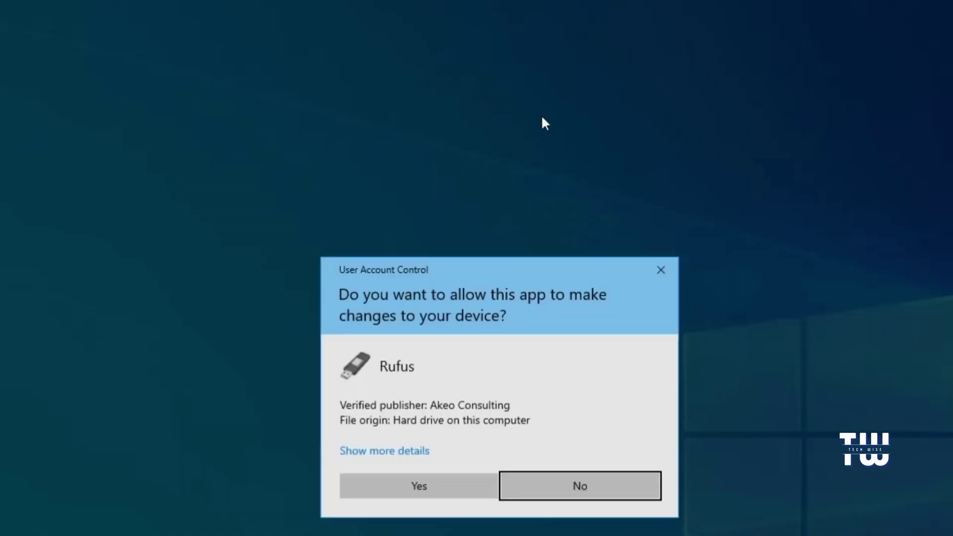
left_click(475, 482)
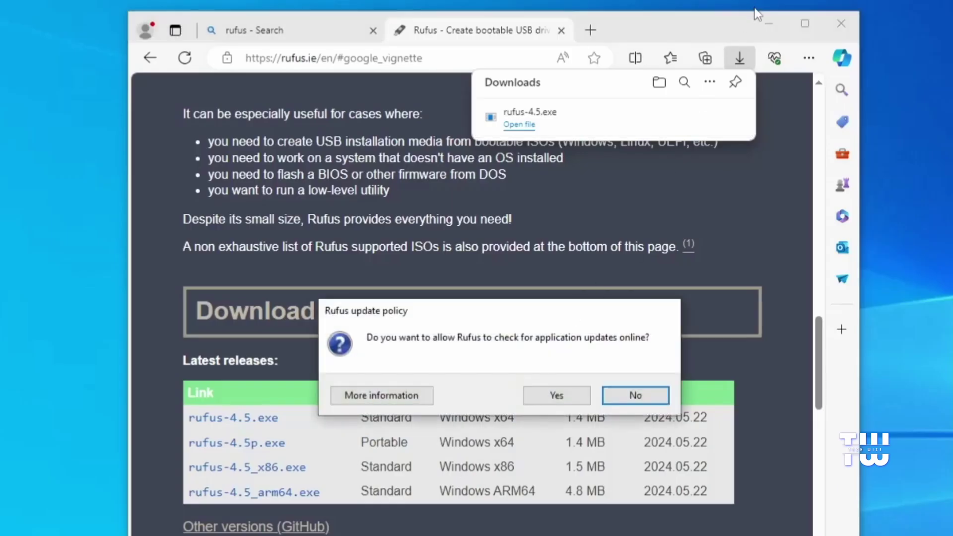
left_click(769, 23)
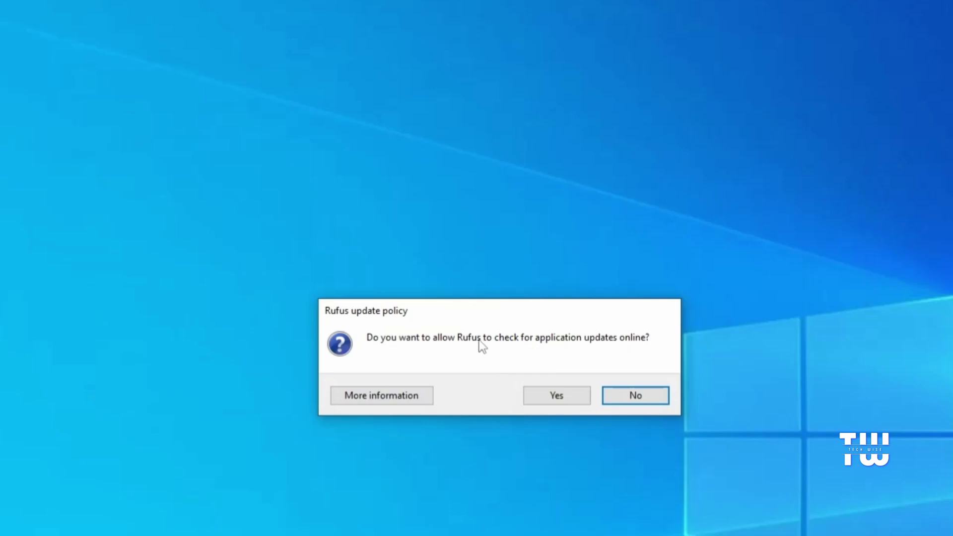
left_click(562, 396)
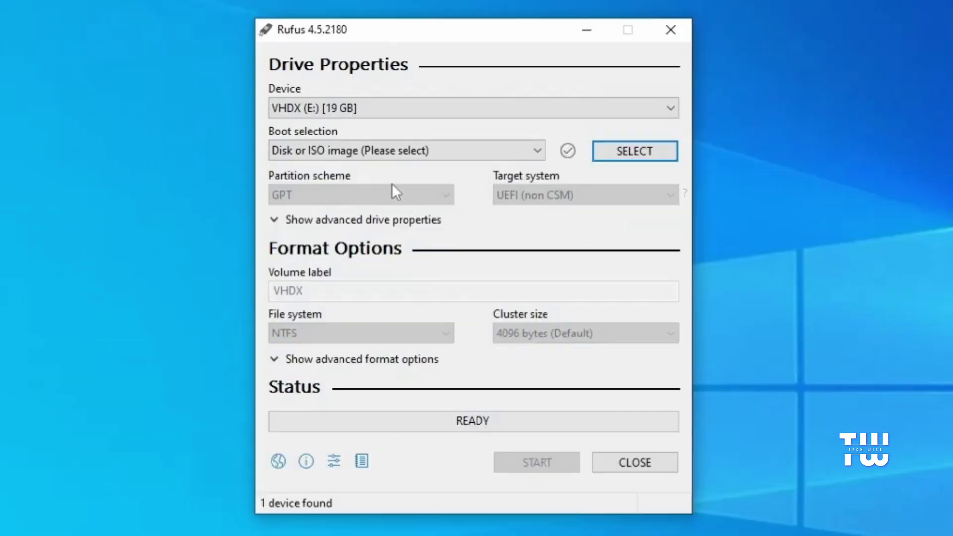
left_click_drag(390, 29, 362, 40)
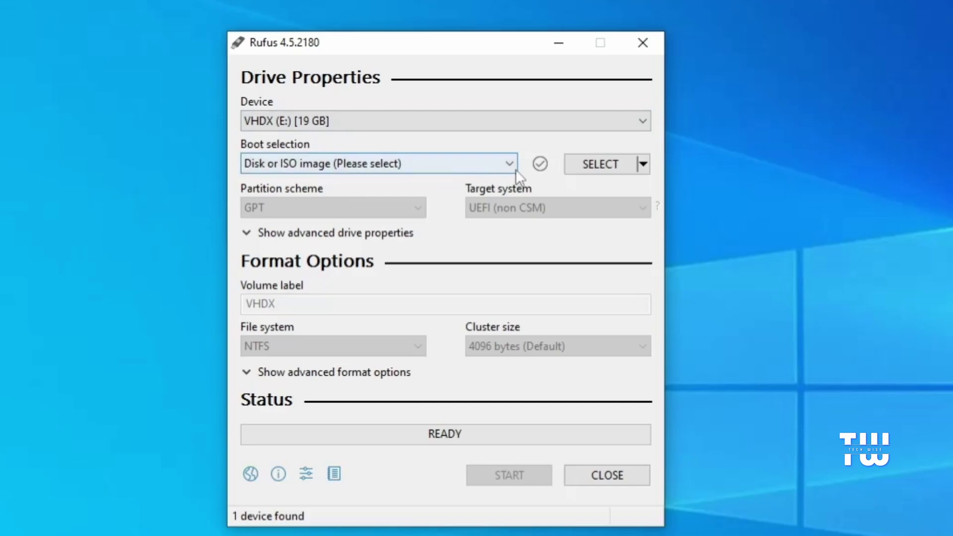
- Switch Rufus's image button from SELECT to DOWNLOAD and start the ISO download wizard
left_click(594, 168)
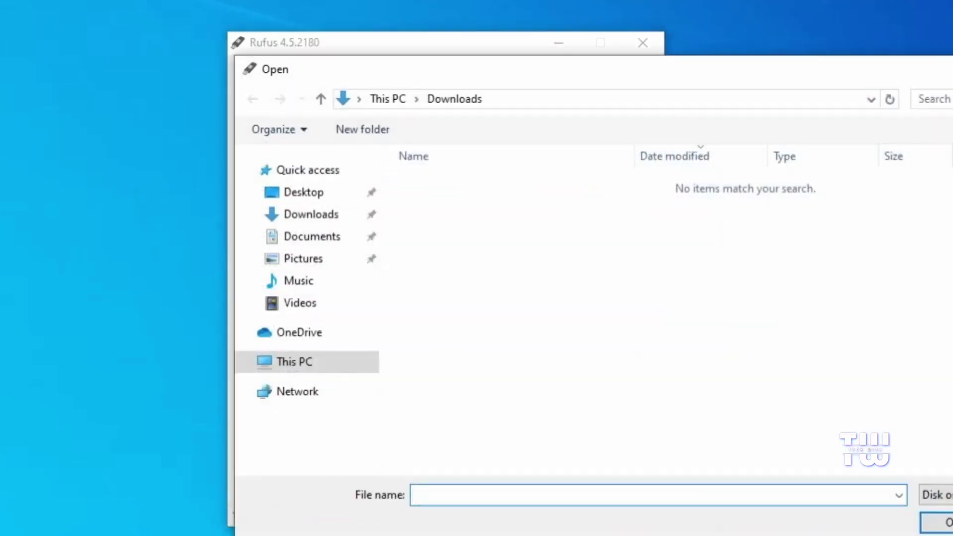
key("Escape")
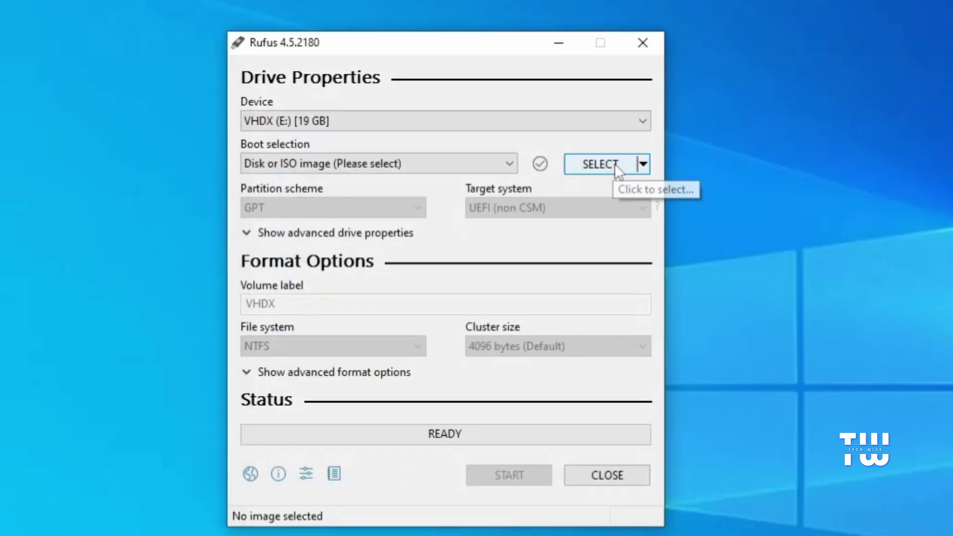
left_click(645, 167)
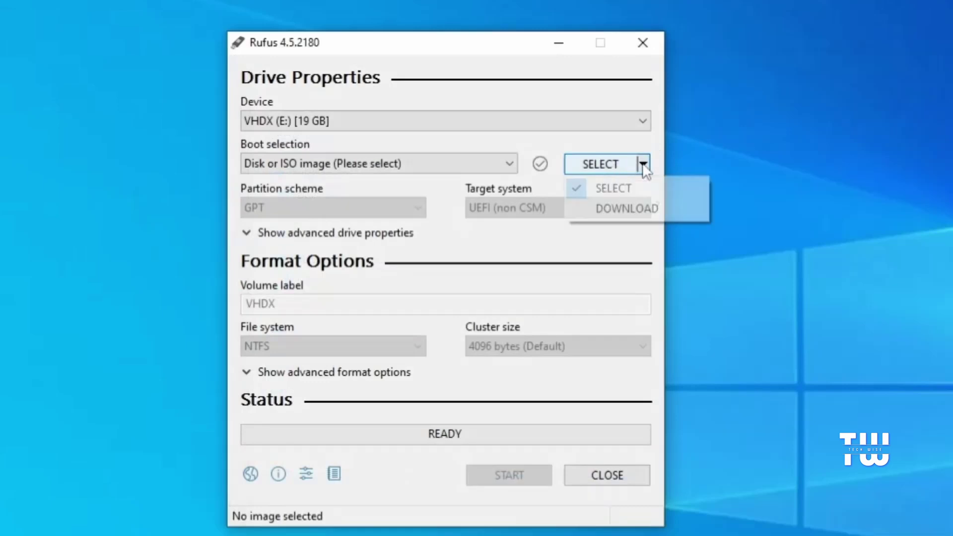
left_click(626, 207)
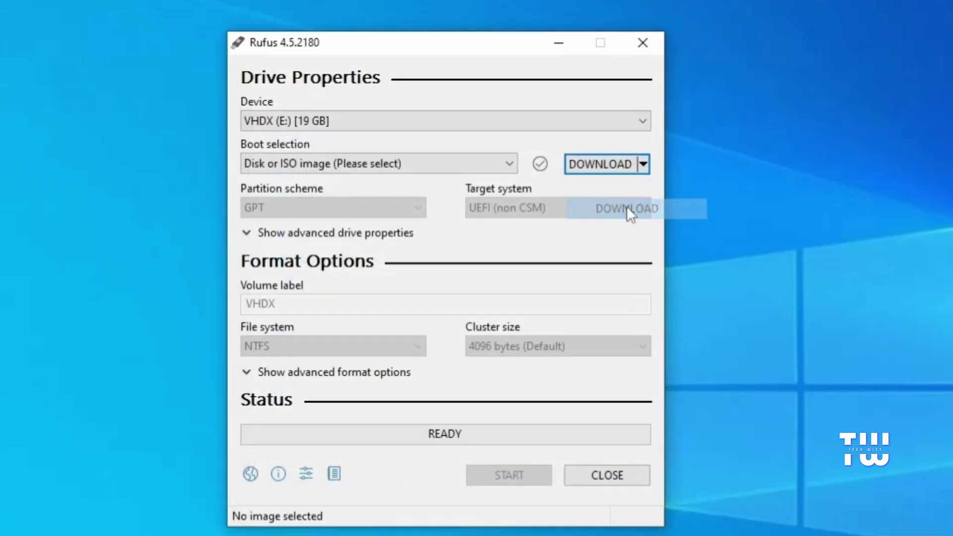
left_click(601, 167)
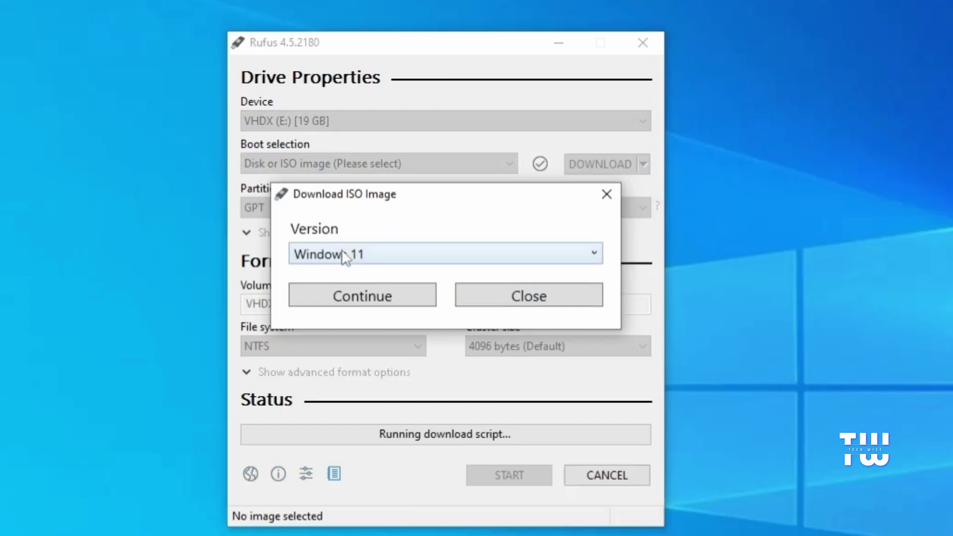
- Choose Windows 11, release 23H2 v2, and the Home/Pro/Edu edition
left_click(392, 254)
left_click(378, 275)
left_click(368, 302)
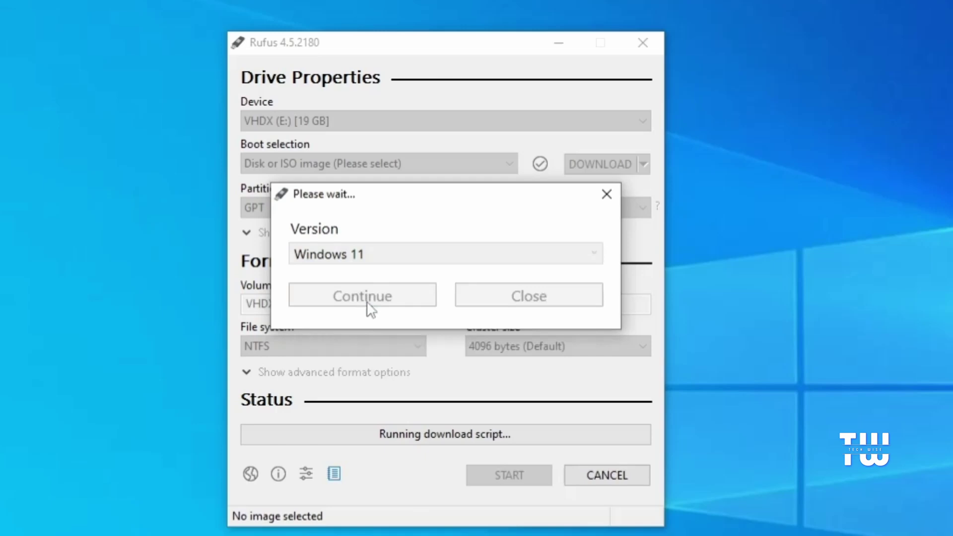
left_click(541, 301)
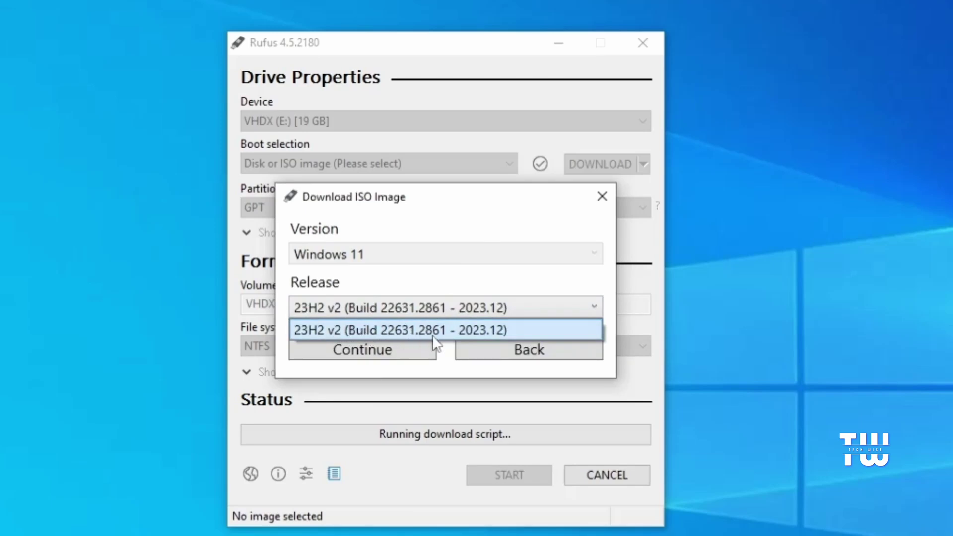
left_click(449, 331)
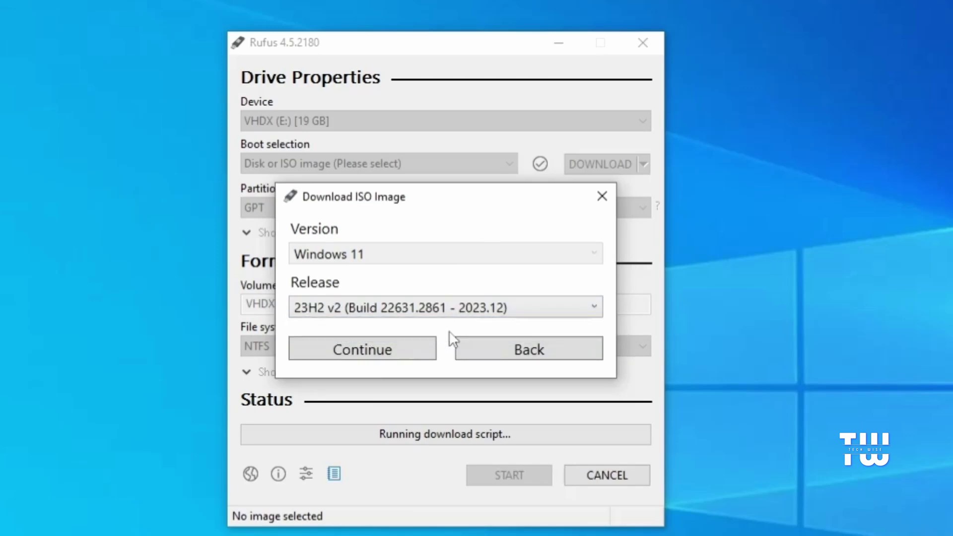
left_click(420, 349)
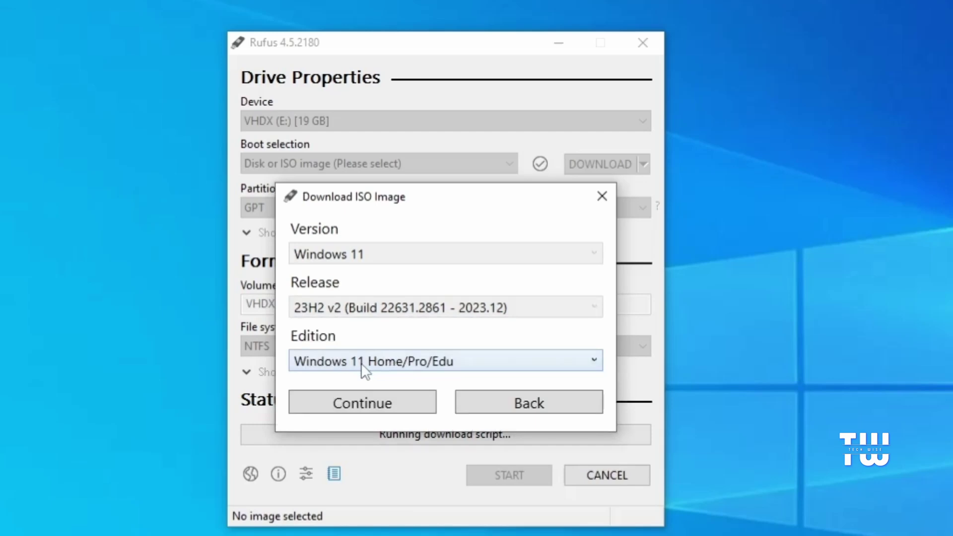
left_click(404, 402)
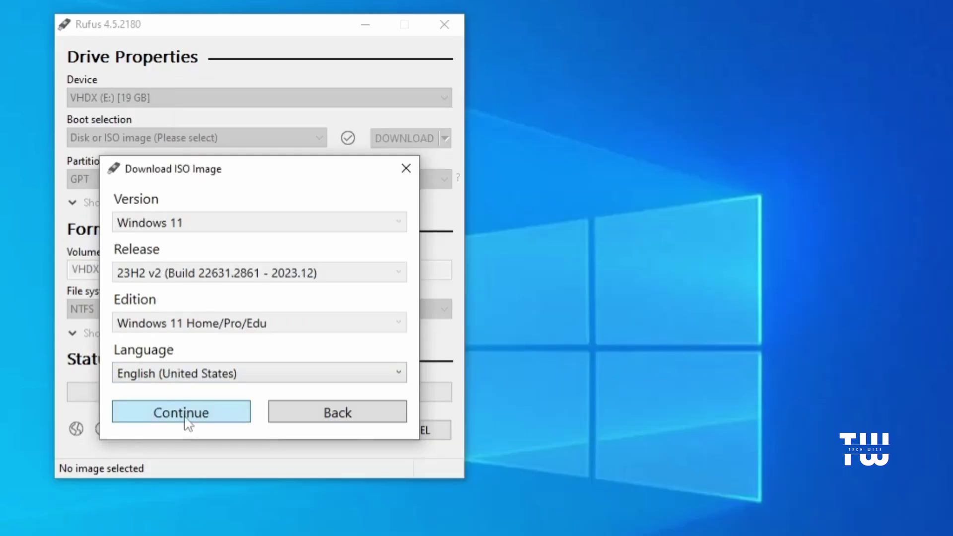
- Pick English (United States) and x64, then save the ISO into Documents
left_click(188, 422)
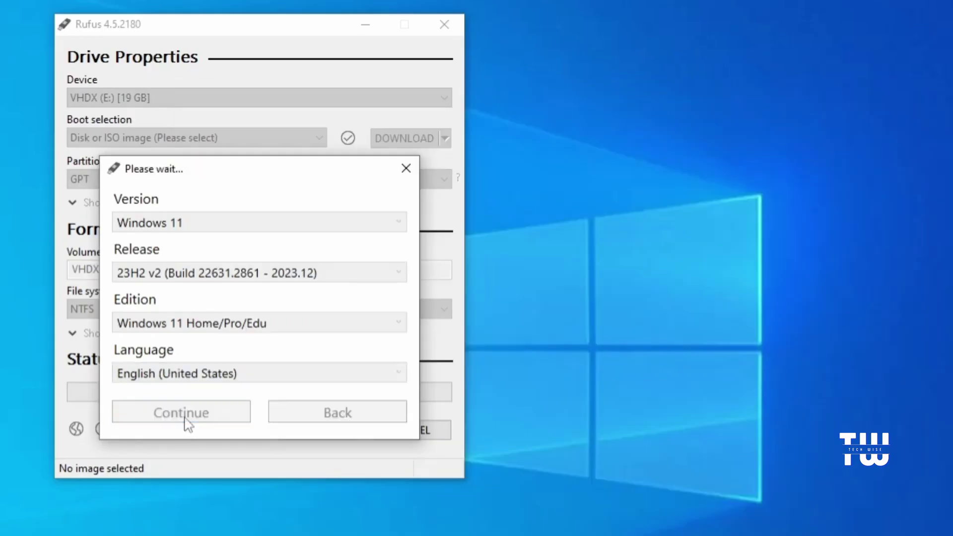
left_click(156, 423)
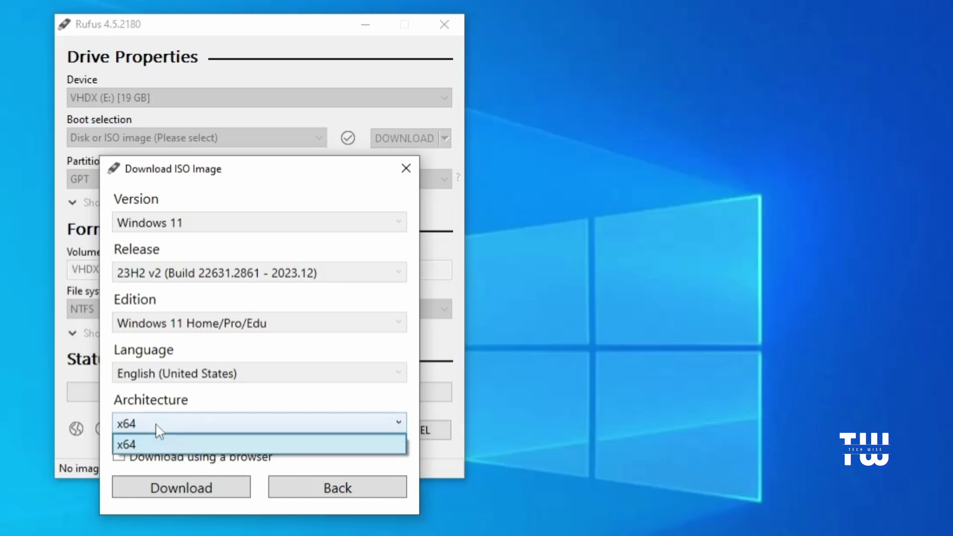
left_click(150, 446)
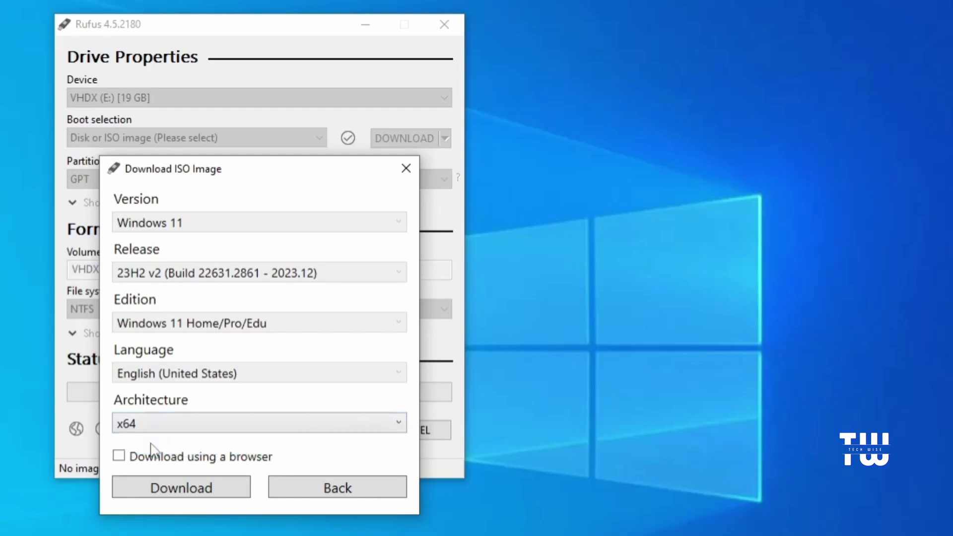
left_click(193, 490)
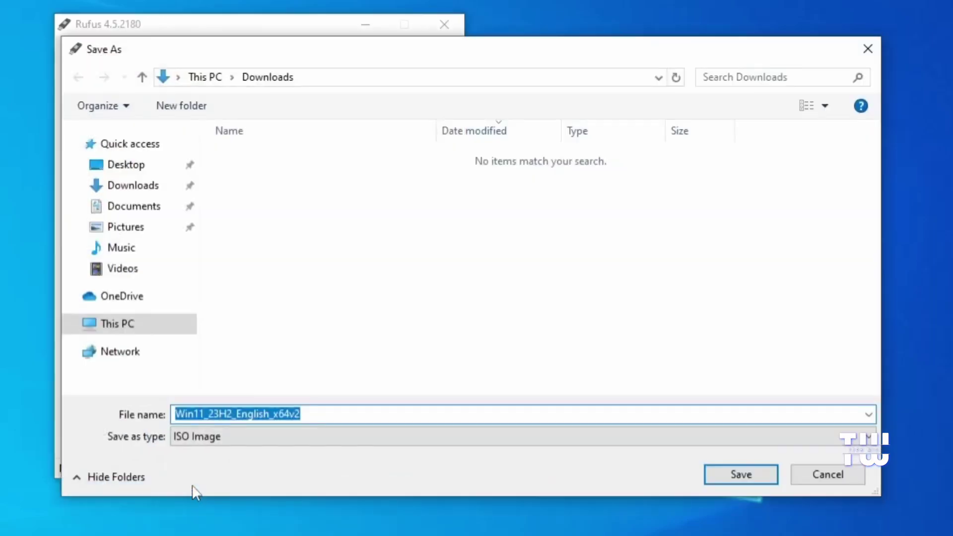
left_click(150, 208)
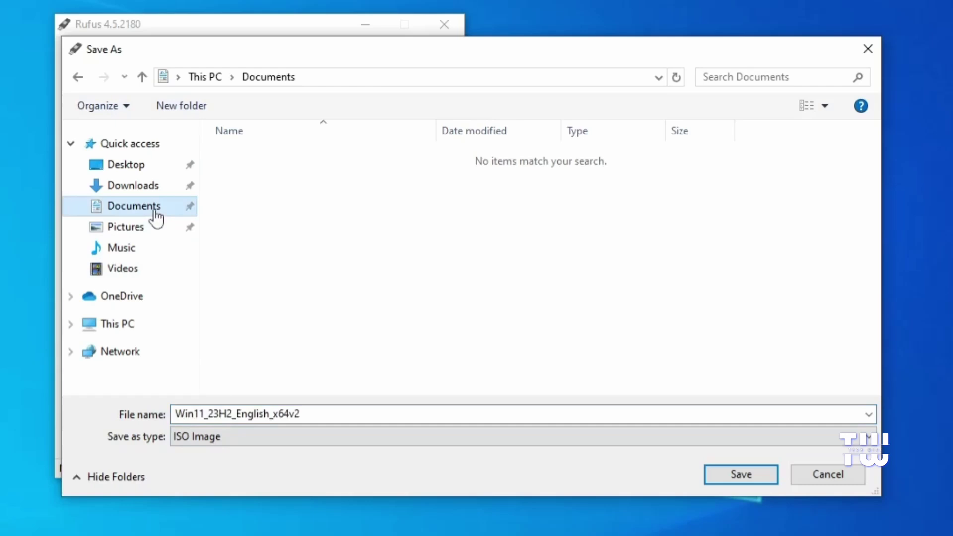
left_click(741, 475)
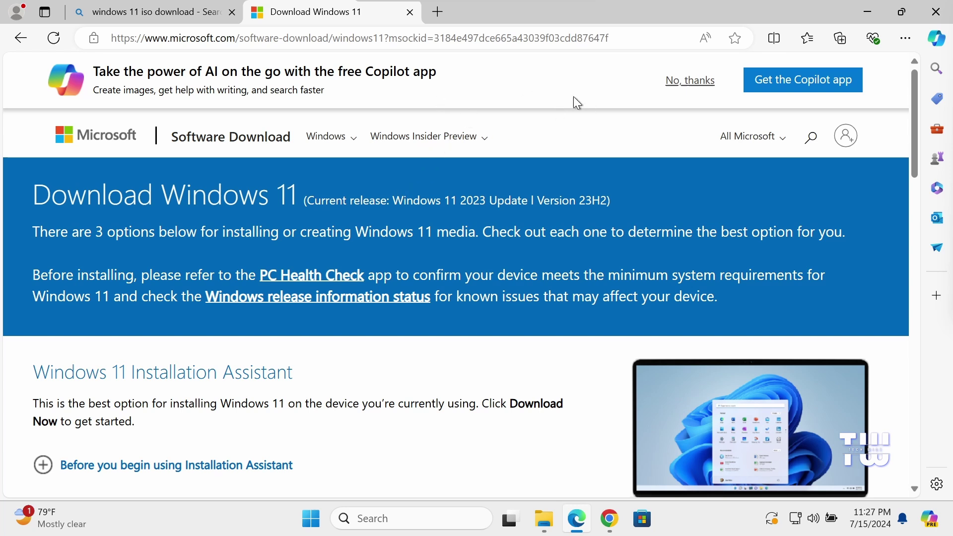
- Select the Windows 11 multi-edition x64 ISO on Microsoft's page and request its download
scroll(576, 103, "down", 15)
scroll(576, 103, "up", 3)
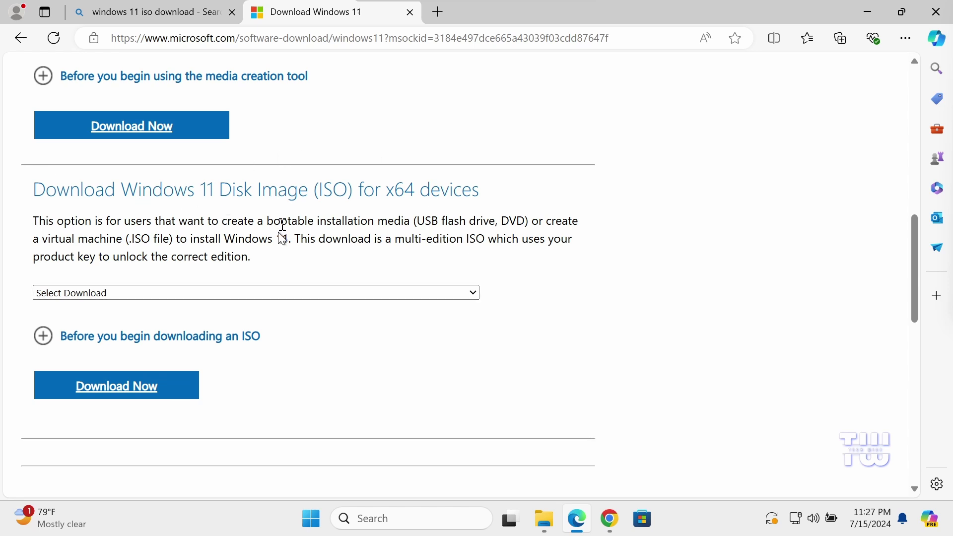
left_click(308, 289)
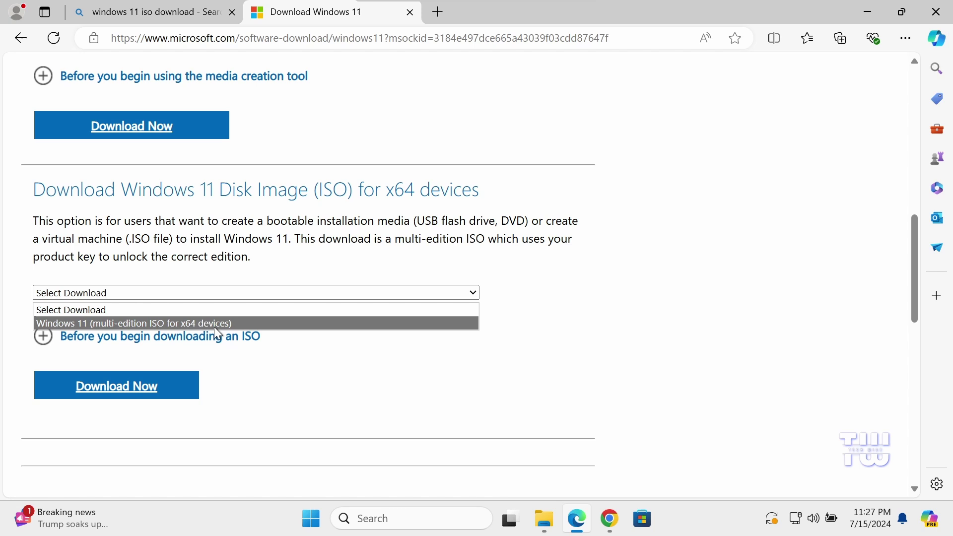
left_click(179, 324)
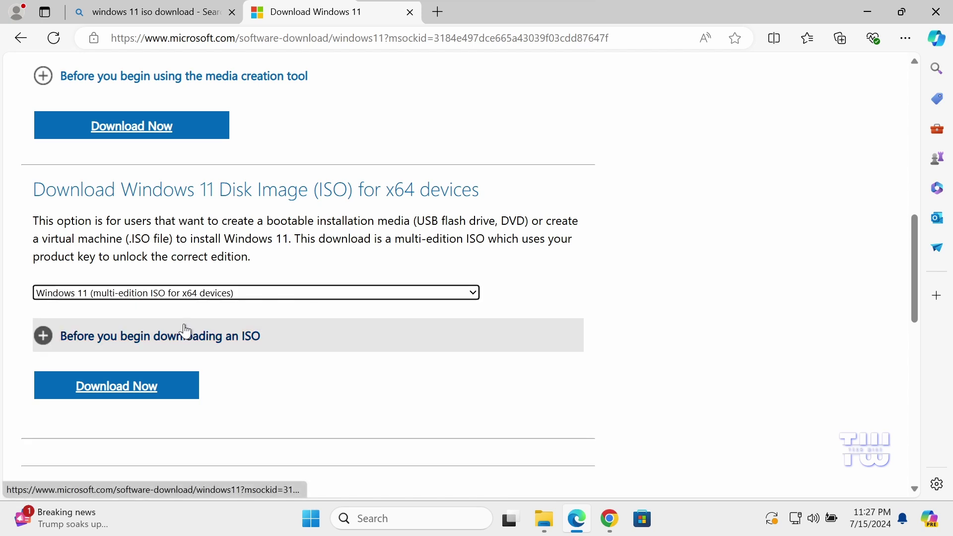
left_click(139, 400)
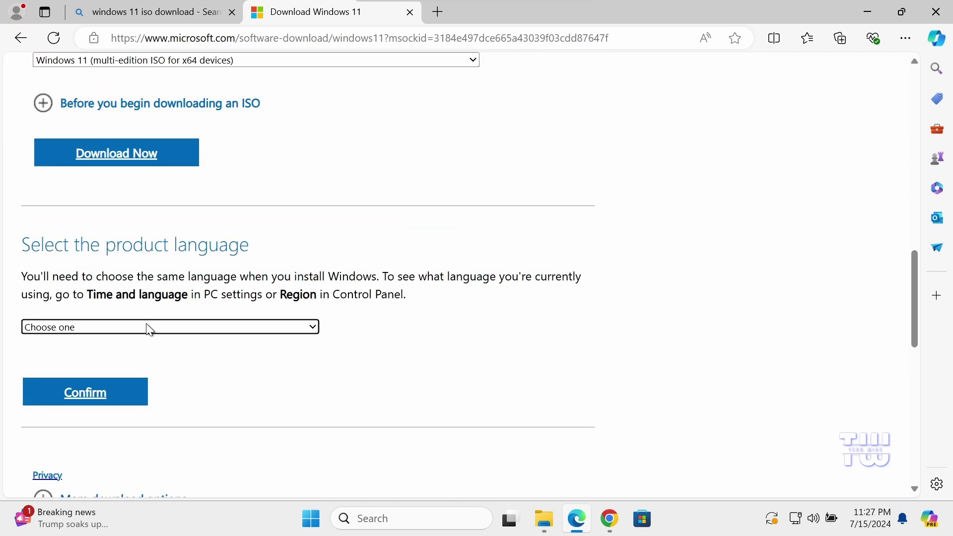
- Set the product language to English (United States) and confirm
left_click(146, 327)
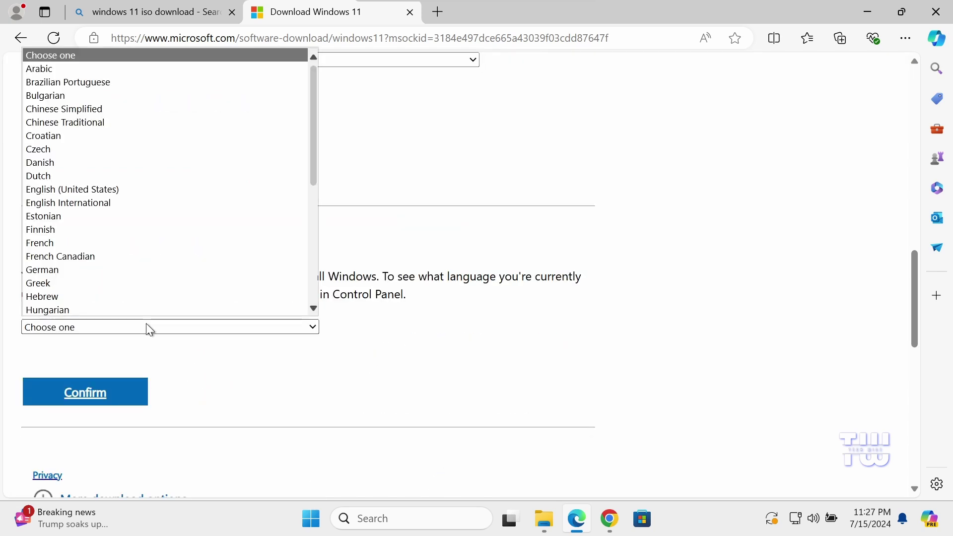
left_click(122, 189)
left_click(88, 391)
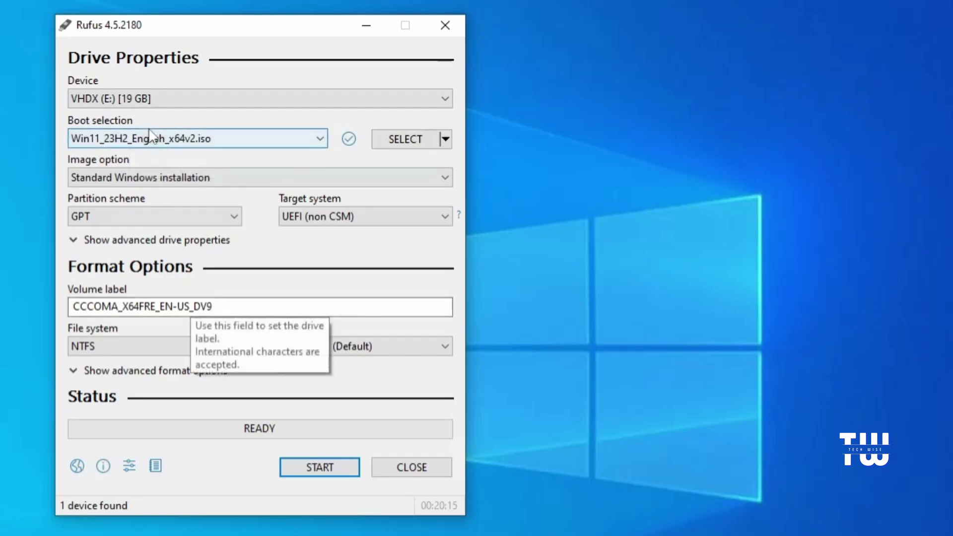
- Replace the volume label with 'Win 11' and start writing the Windows 11 image
left_click_drag(213, 306, 60, 318)
type("Wi")
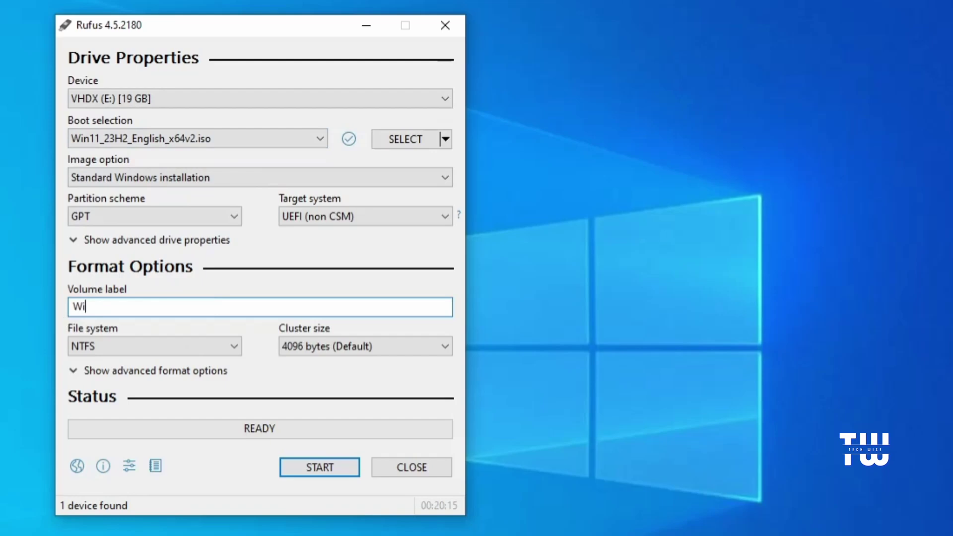
type("n 11")
left_click(304, 474)
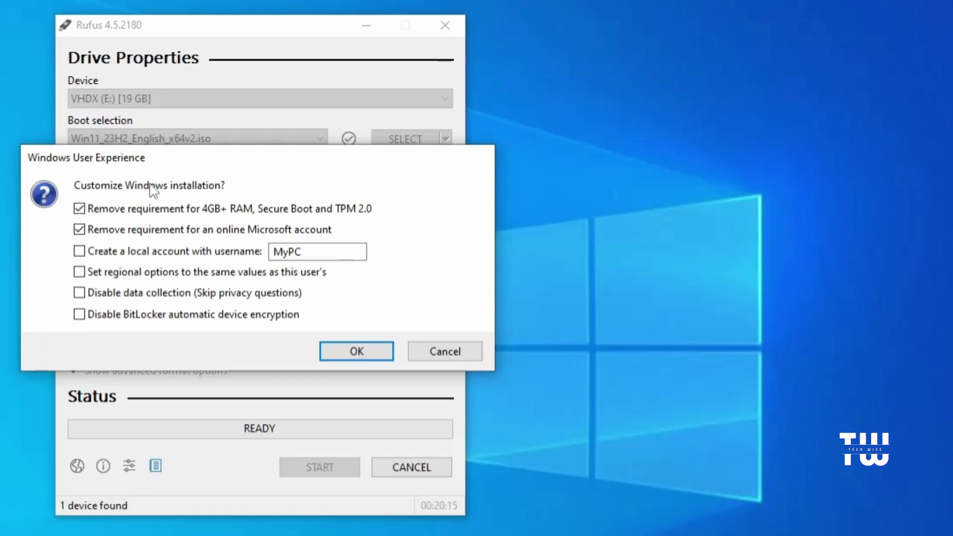
- Tick local account creation, matching regional options, skipping privacy questions, and disabling BitLocker encryption
left_click(78, 251)
left_click(79, 272)
left_click(79, 293)
left_click(80, 318)
- Replace the default MyPC name with a custom local account username and accept the customizations
double_click(300, 251)
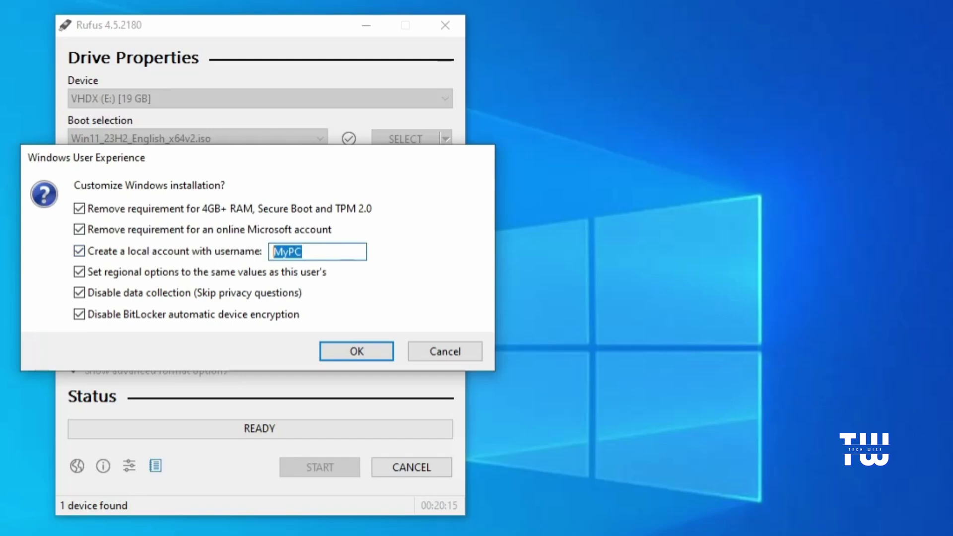
type("Tech")
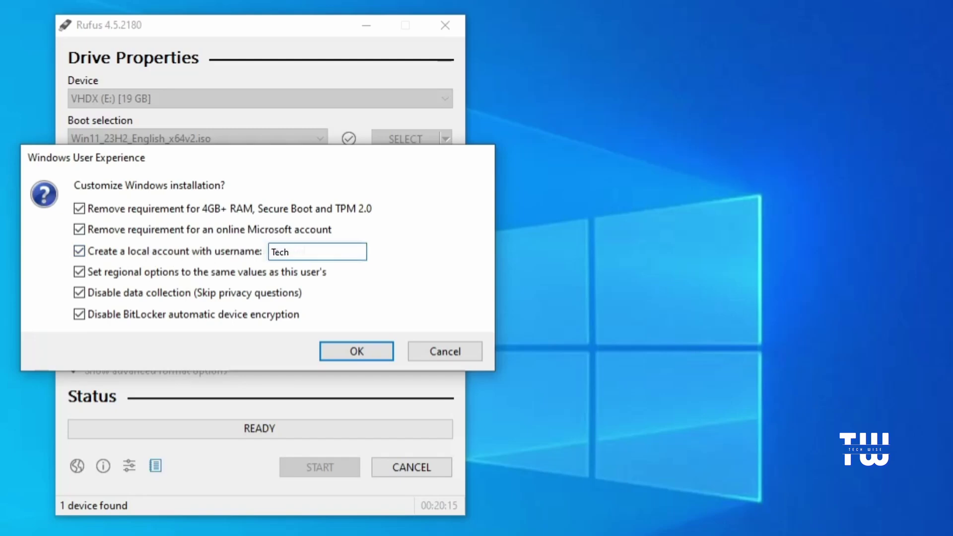
type("Wise")
left_click(346, 354)
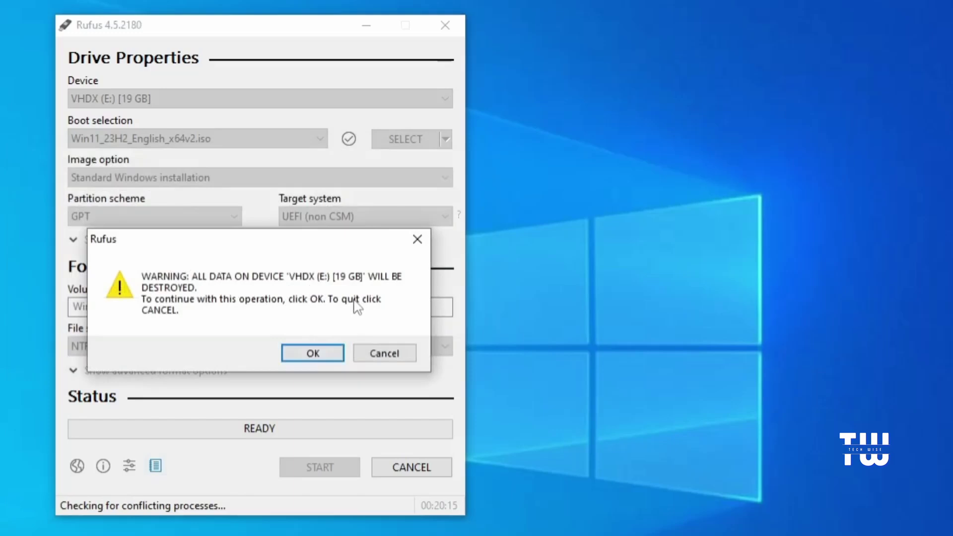
- Confirm erasing the VHDX (E:) drive, let the write finish, and close Rufus
left_click(316, 353)
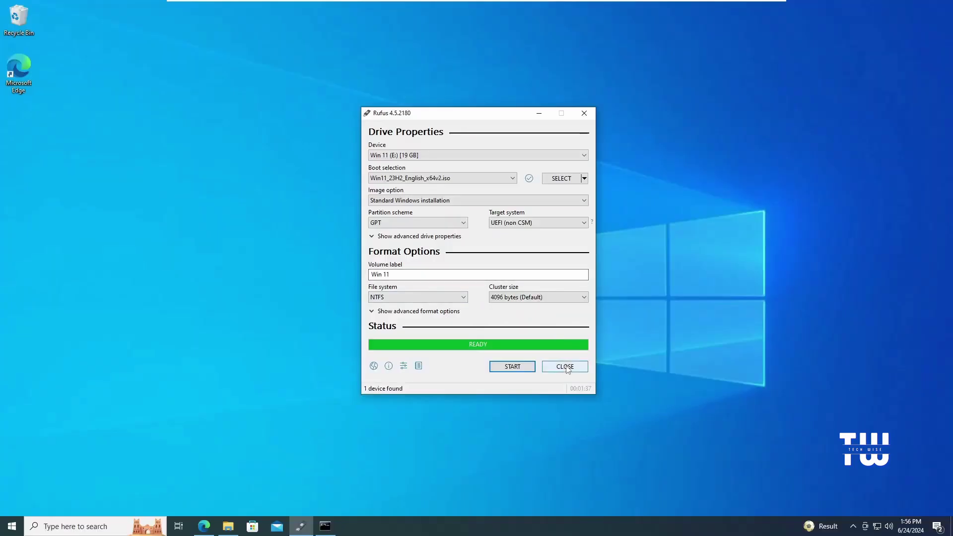
left_click(412, 467)
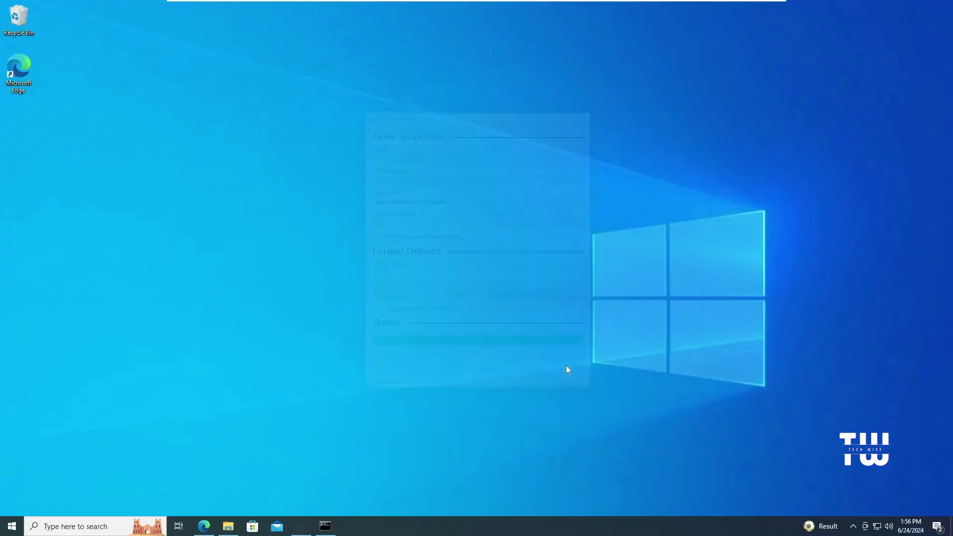
- Open the Win 11 (E:) drive from This PC and run setup, allowing it to make changes
left_click(229, 527)
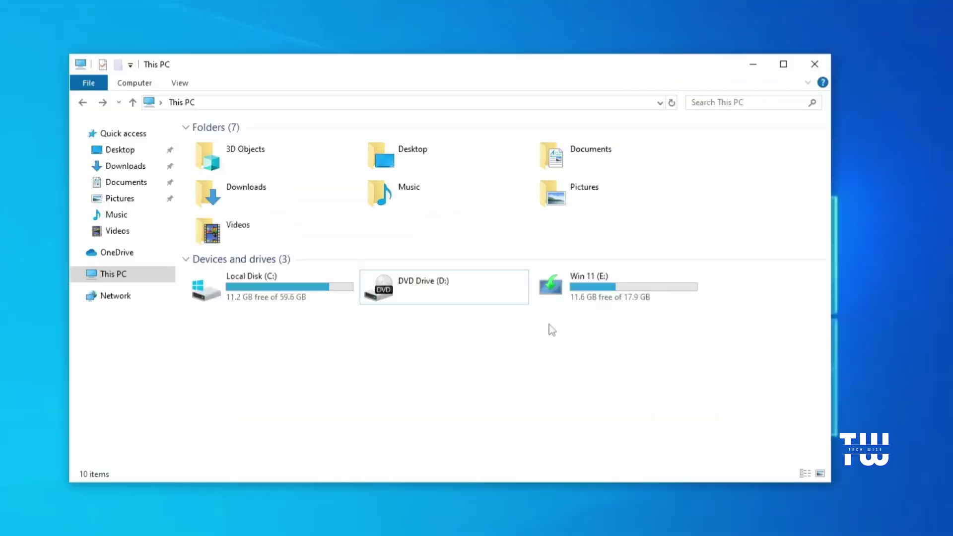
left_click(612, 290)
double_click(611, 287)
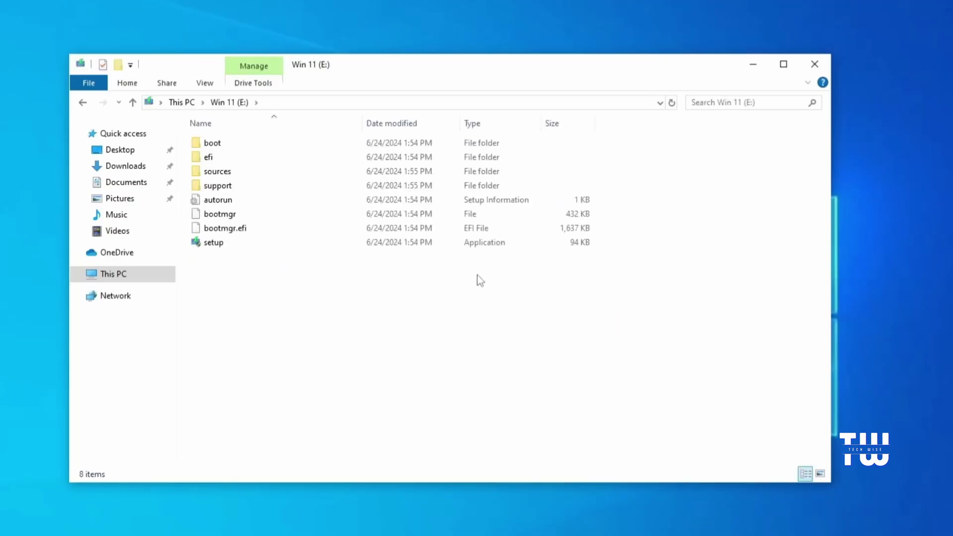
double_click(231, 242)
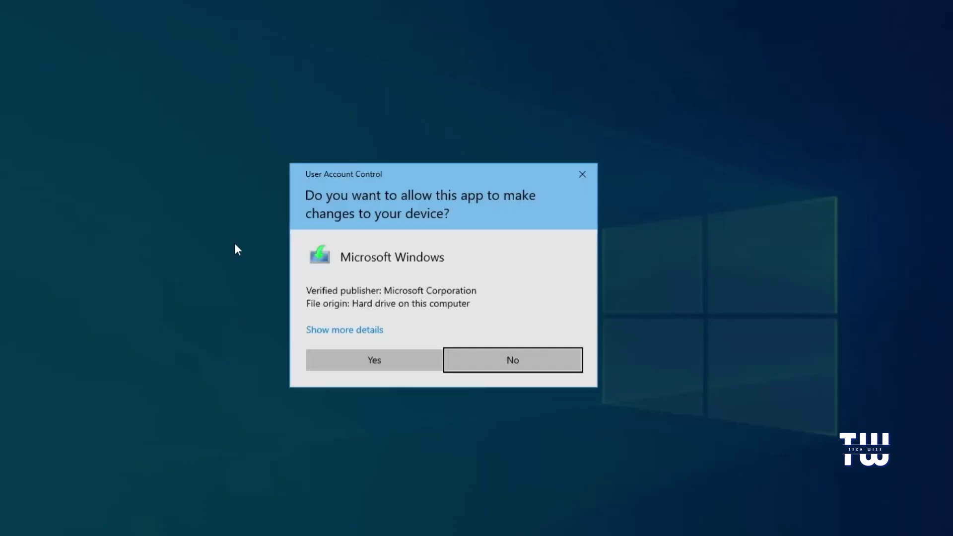
left_click(375, 355)
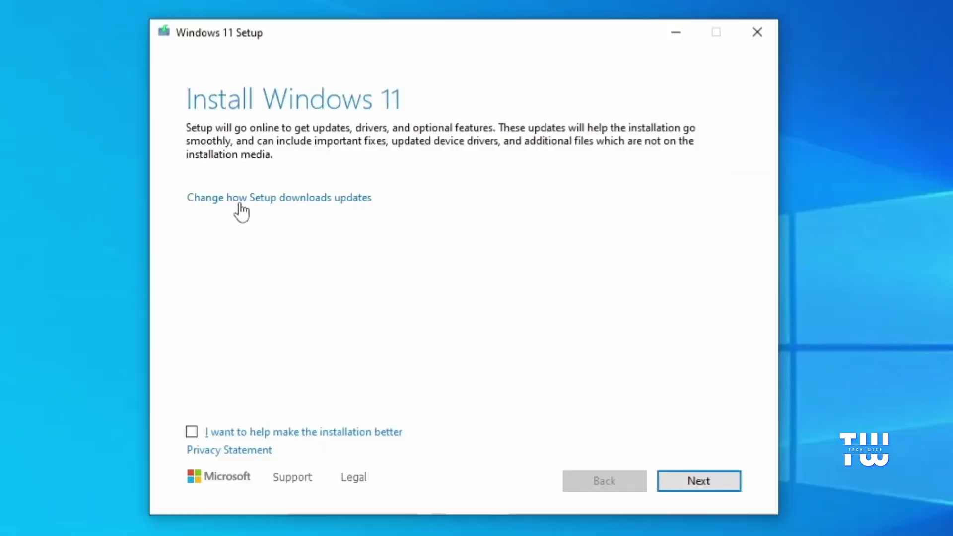
- Skip downloading updates, accept the license, keep personal files and apps, and install Windows 11 Pro
left_click(308, 200)
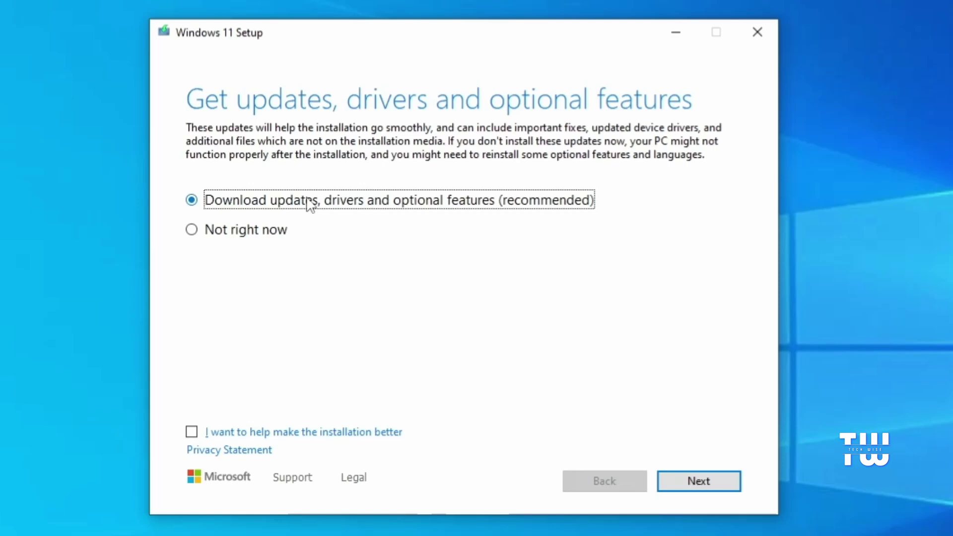
left_click(242, 233)
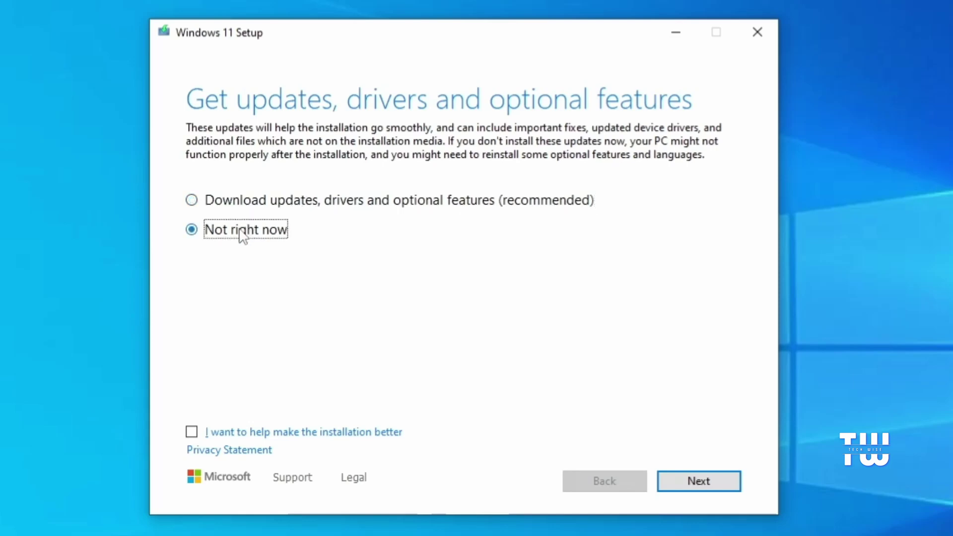
left_click(699, 488)
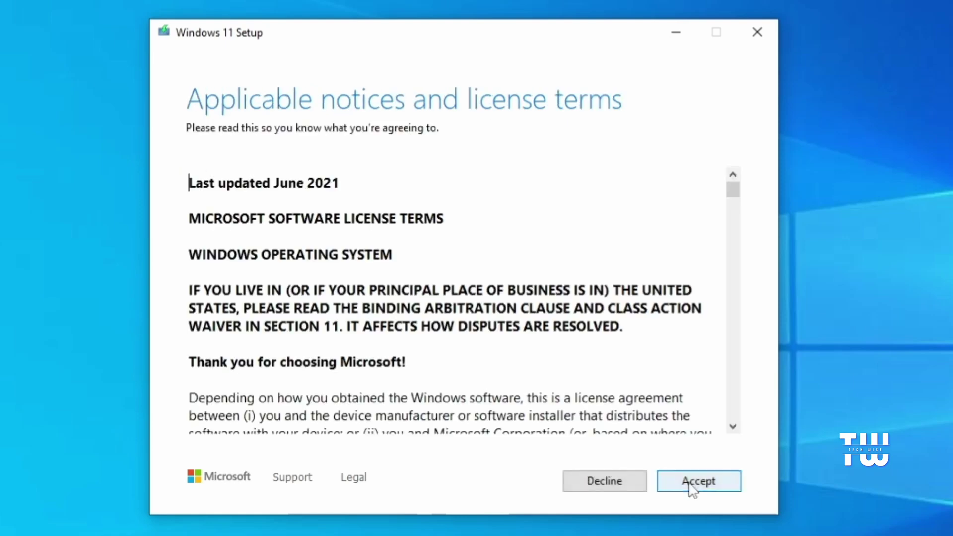
left_click(690, 486)
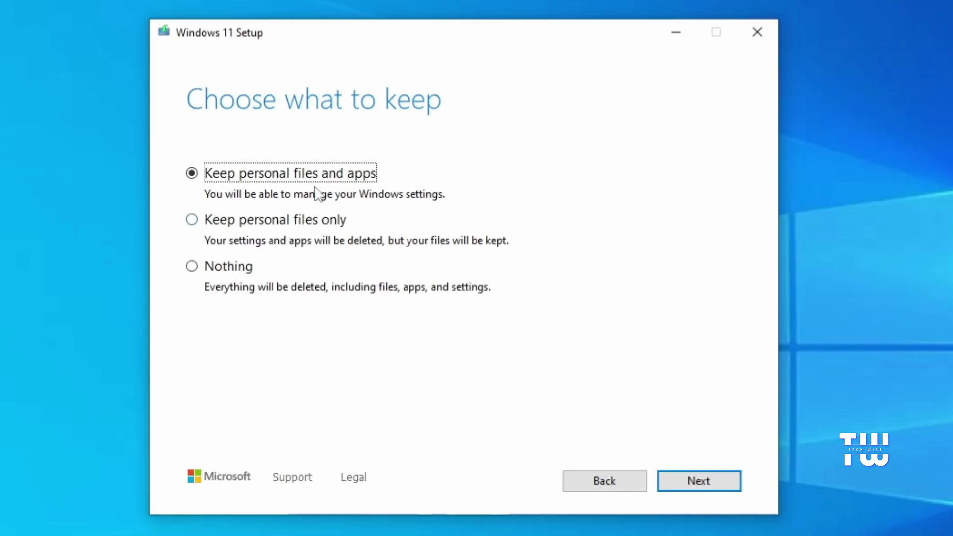
left_click(699, 488)
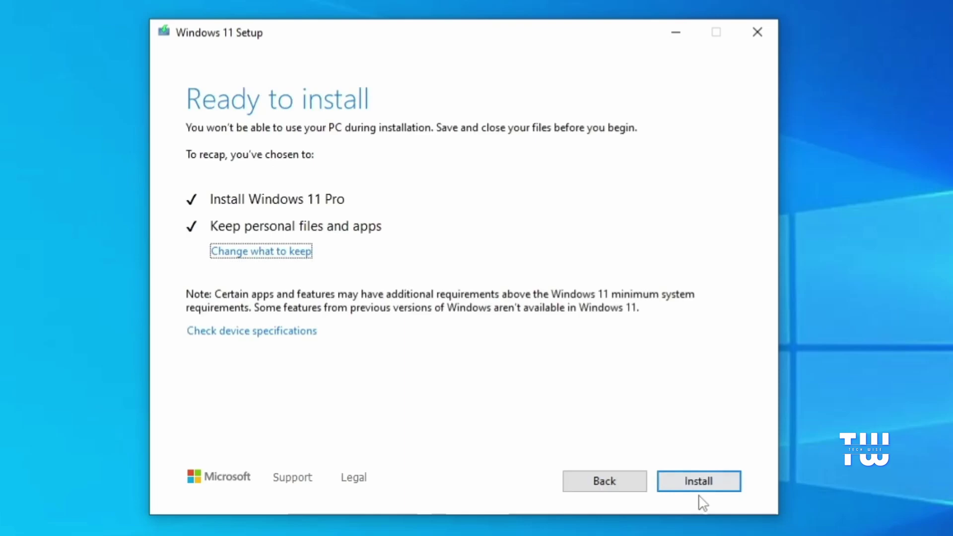
left_click(702, 481)
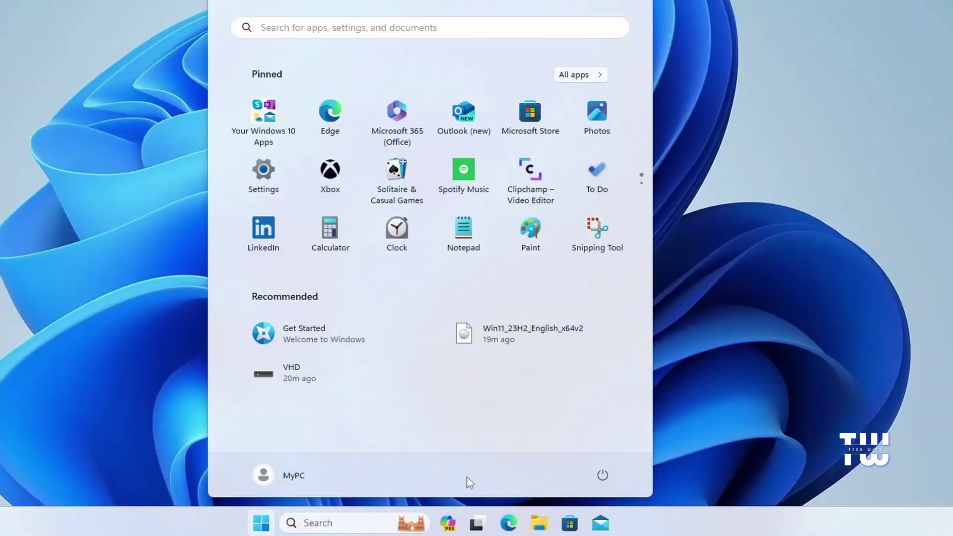
- Run winver from Start search to confirm Version 23H2 (OS Build 22631.2861)
left_click(355, 523)
type("winver")
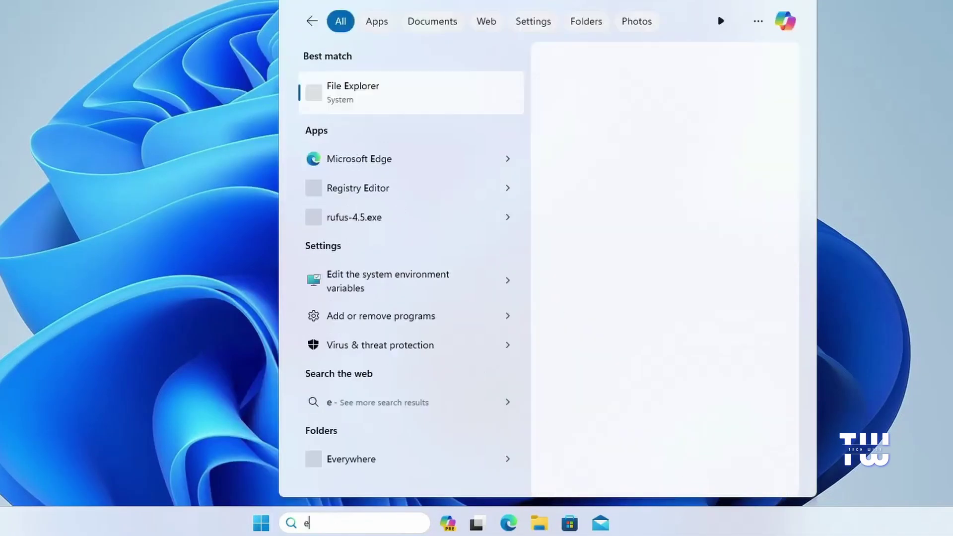
key("Return")
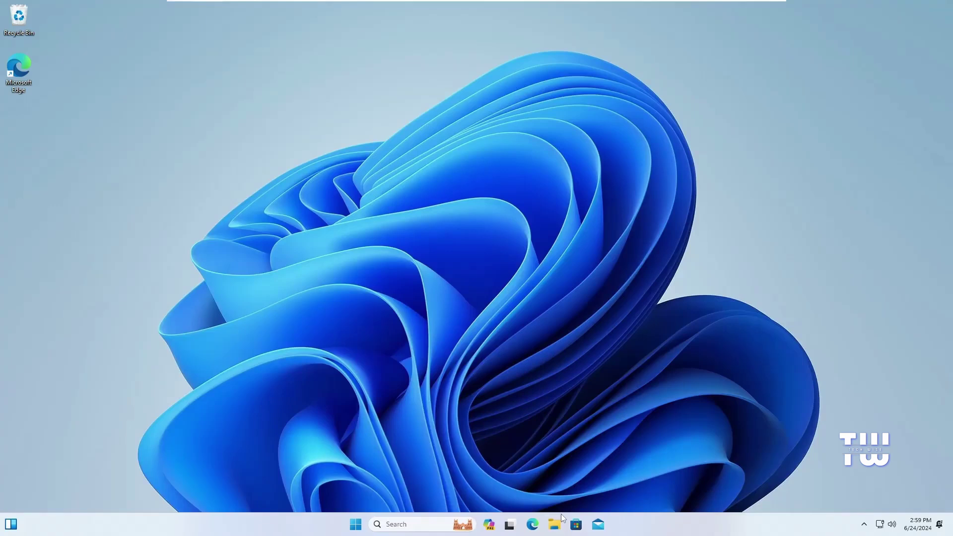
- Delete the VHD disk image from Local Disk (C:)
left_click(562, 516)
left_click(243, 382)
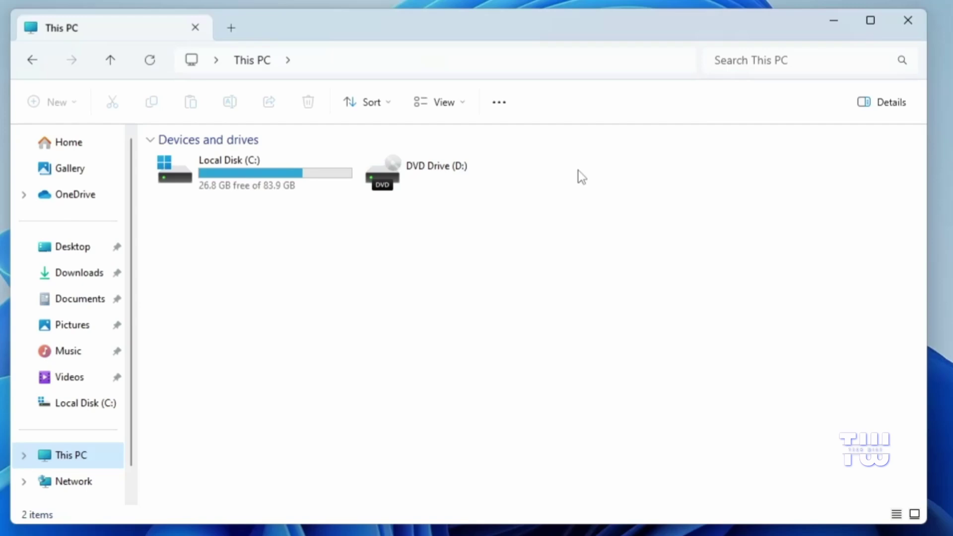
left_click(269, 177)
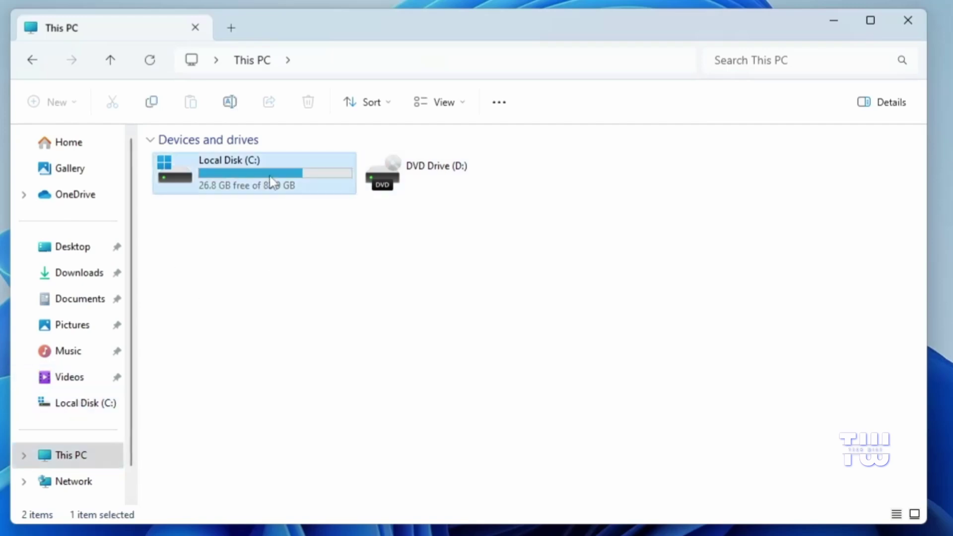
double_click(270, 175)
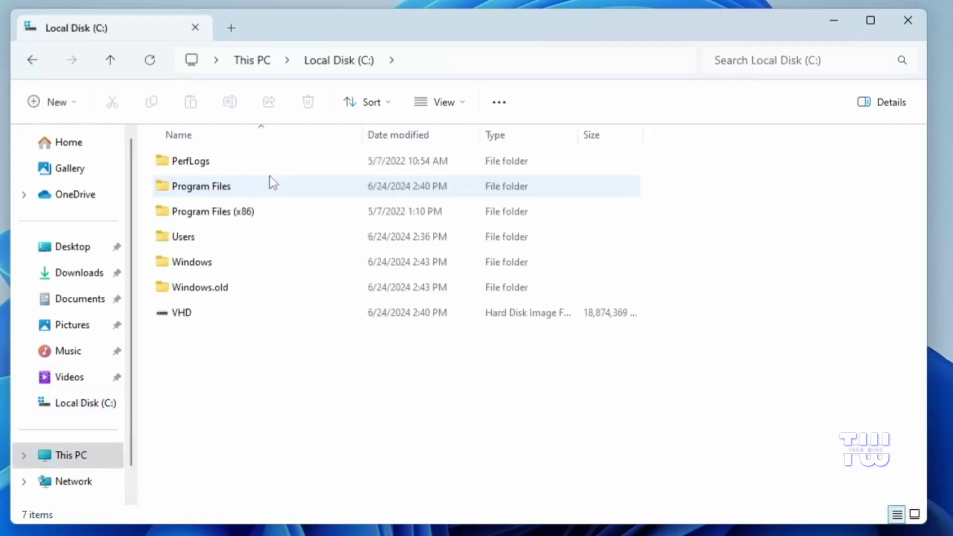
left_click(200, 312)
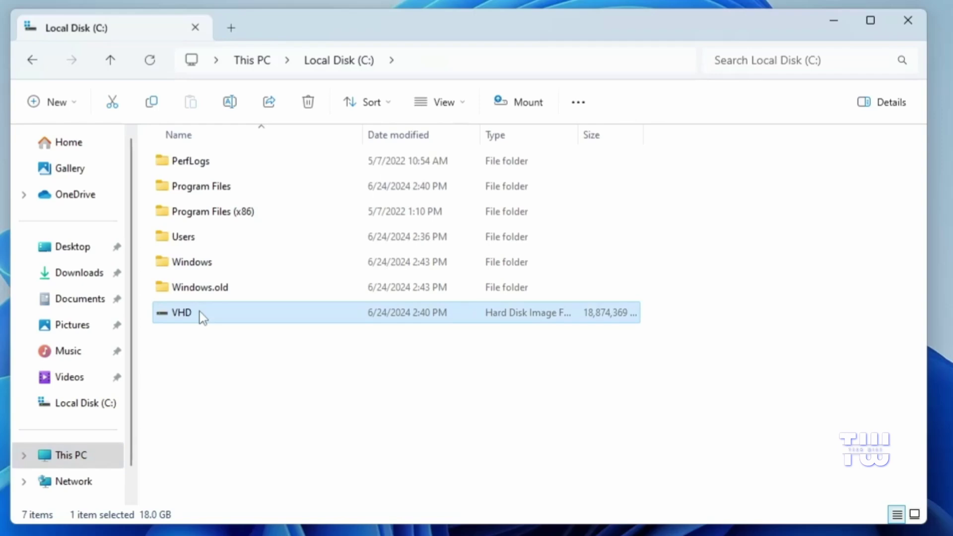
right_click(199, 311)
left_click(350, 330)
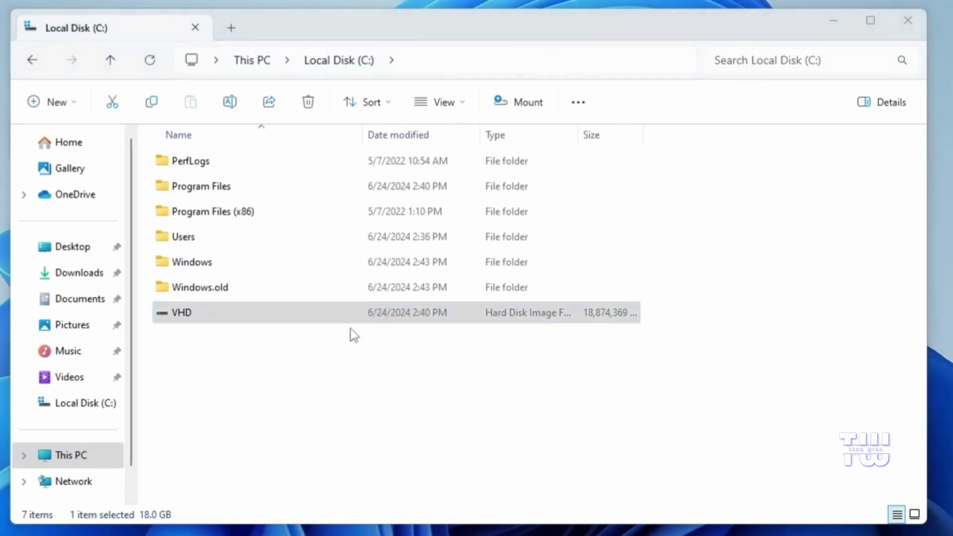
- Permanently delete the Win11_23H2_English_x64v2 ISO from Documents
left_click(90, 274)
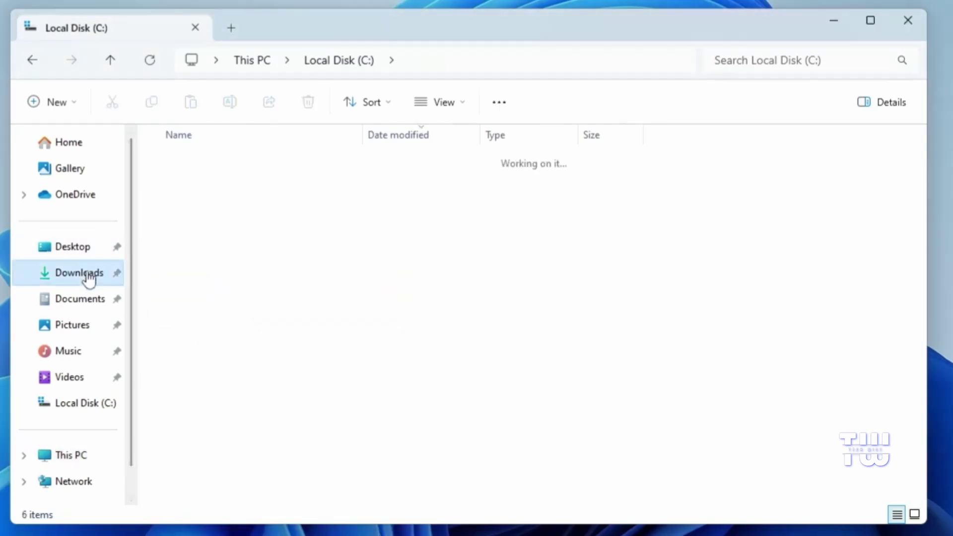
left_click(89, 301)
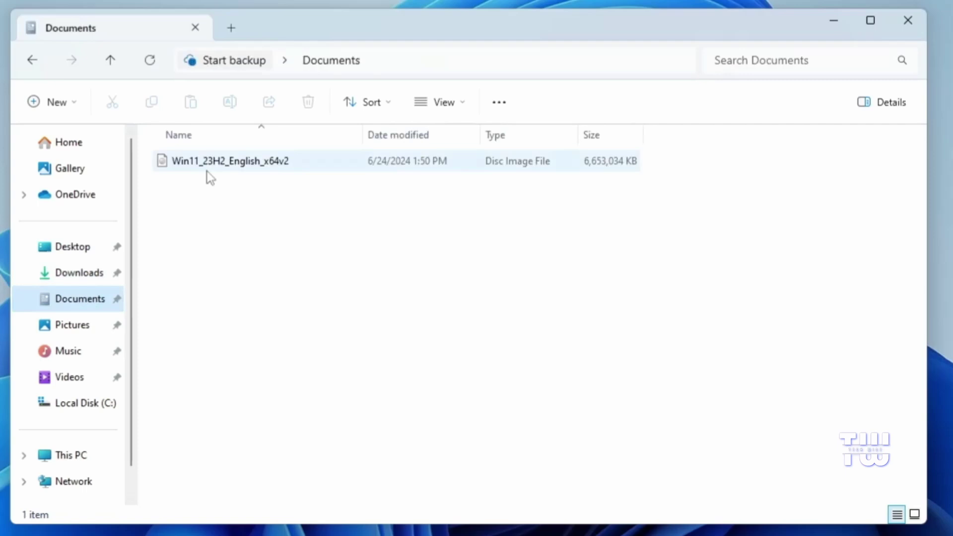
left_click(207, 170)
key("shift+Delete")
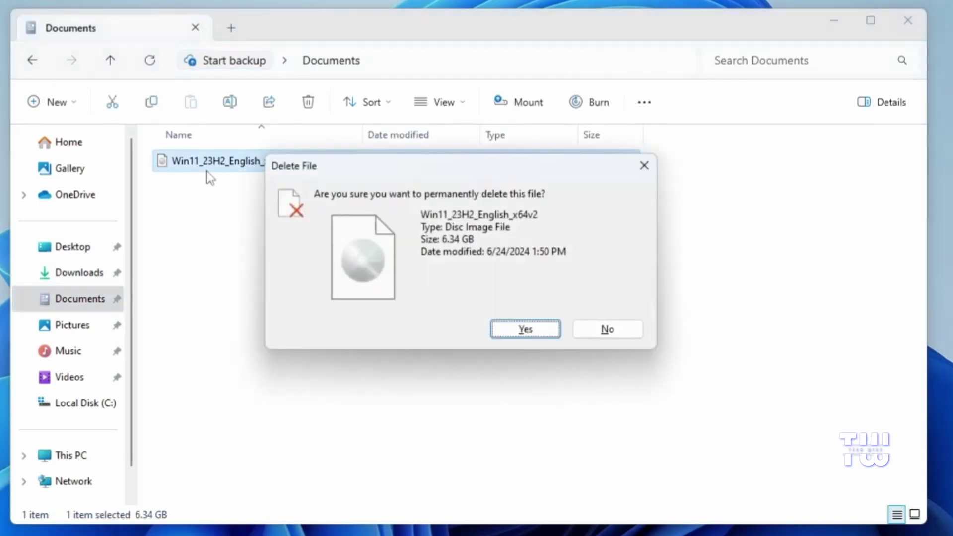
key("Return")
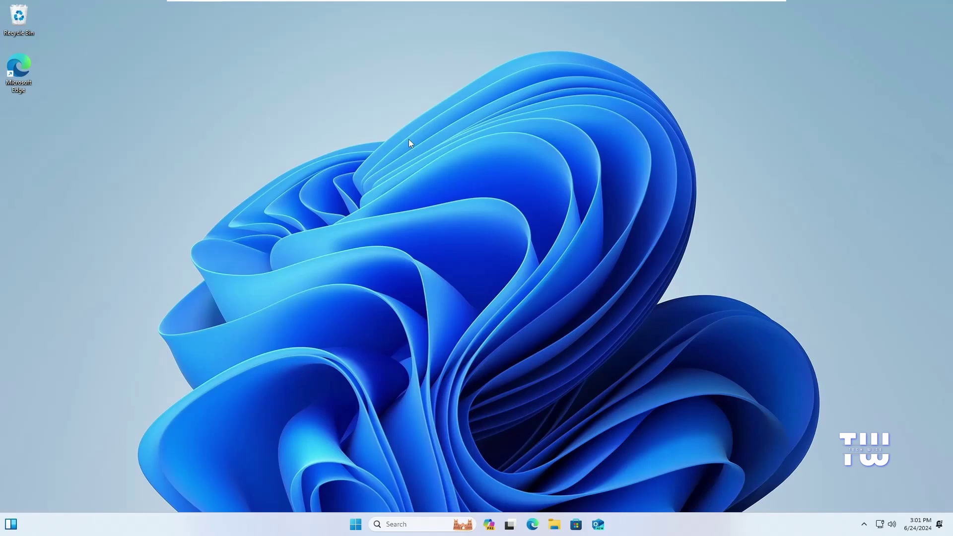
- Open Settings, go to Windows Update > Advanced options > Recovery, and choose Go back
right_click(356, 526)
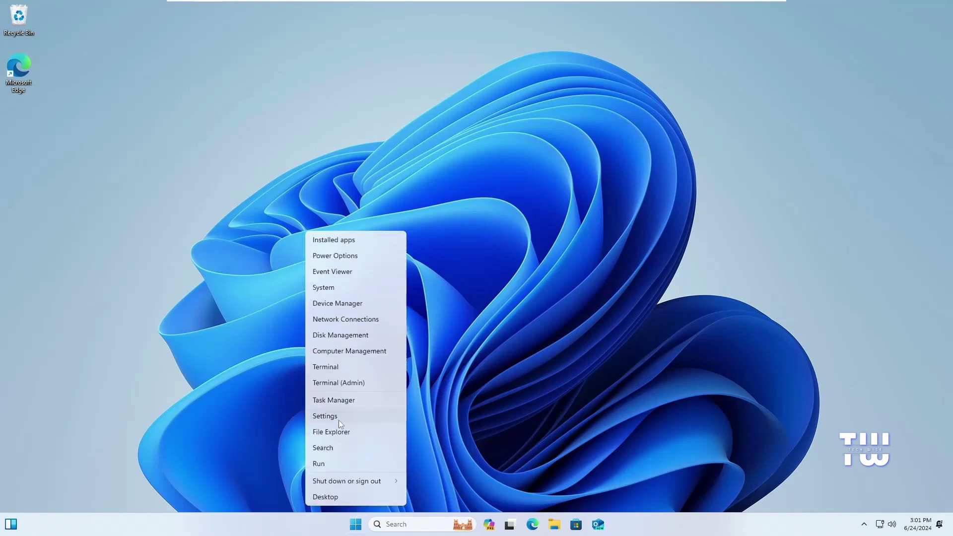
left_click(338, 420)
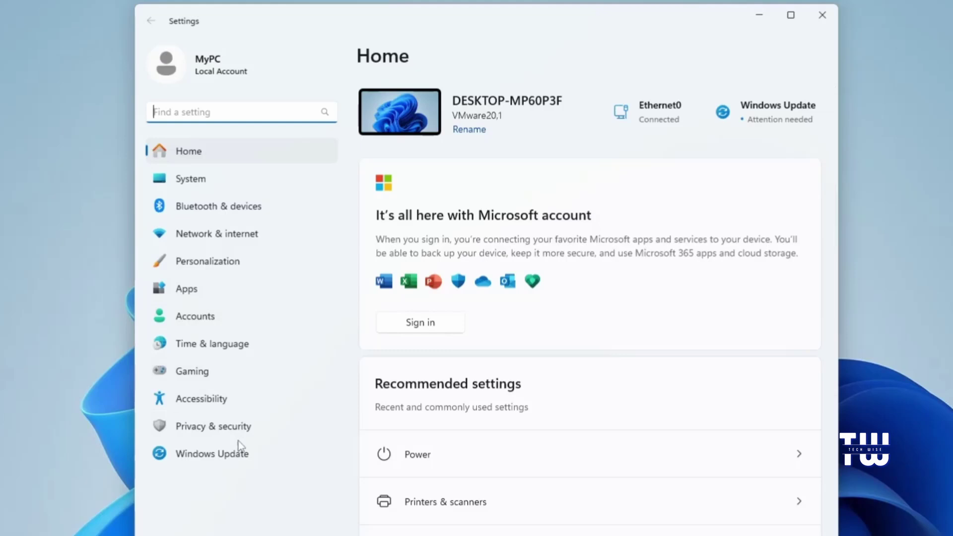
left_click(236, 455)
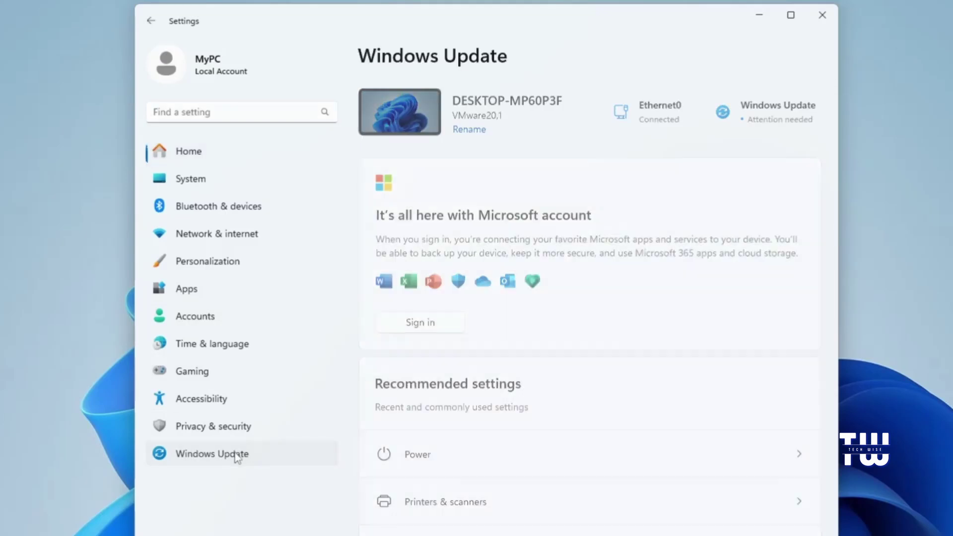
scroll(494, 225, "down", 2)
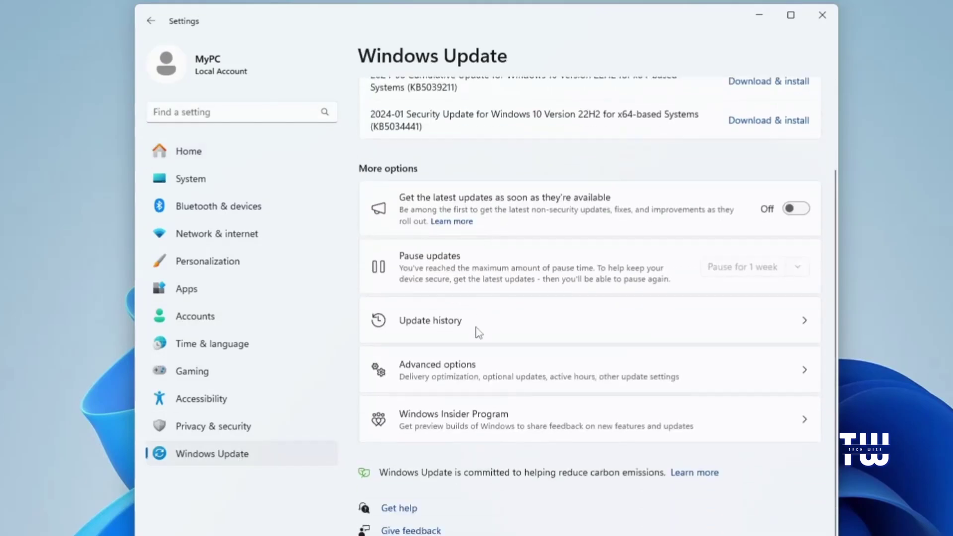
left_click(465, 381)
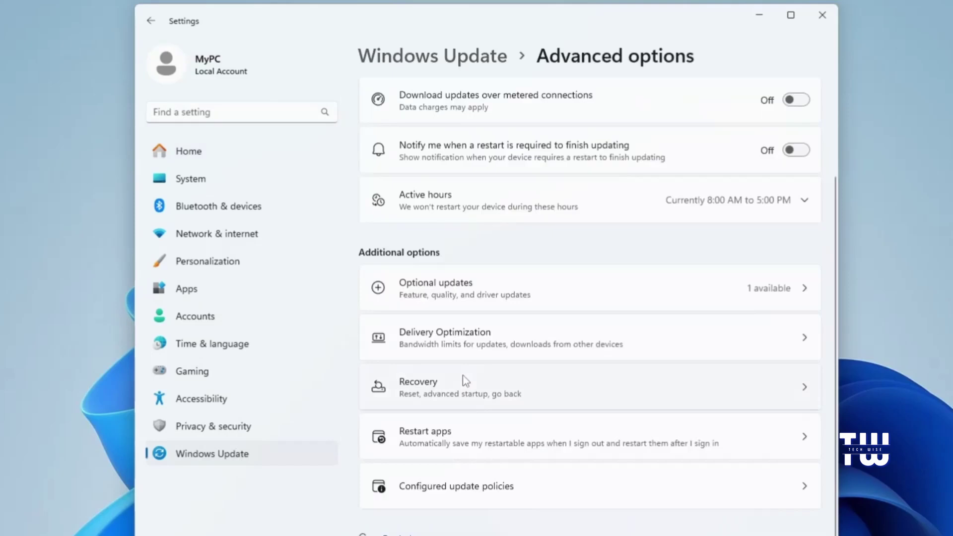
left_click(437, 397)
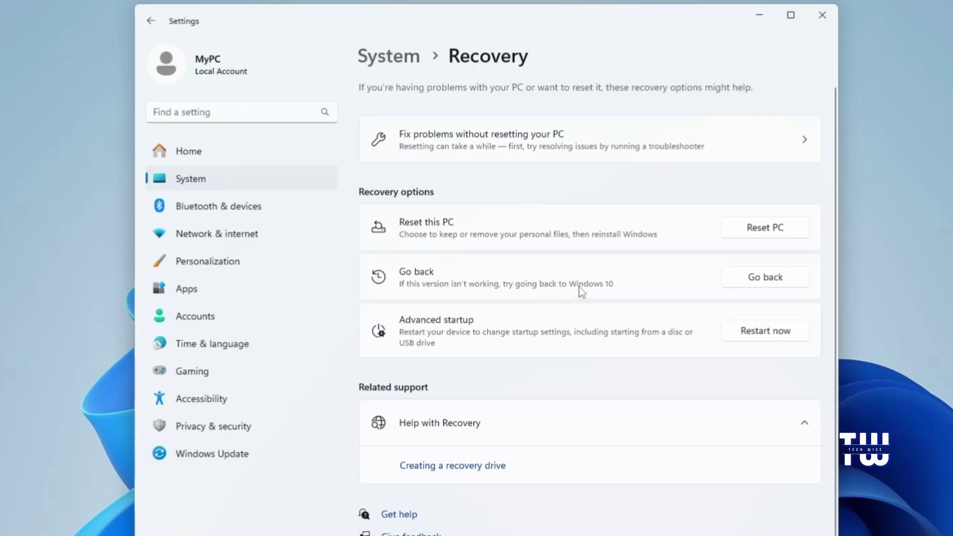
left_click(744, 287)
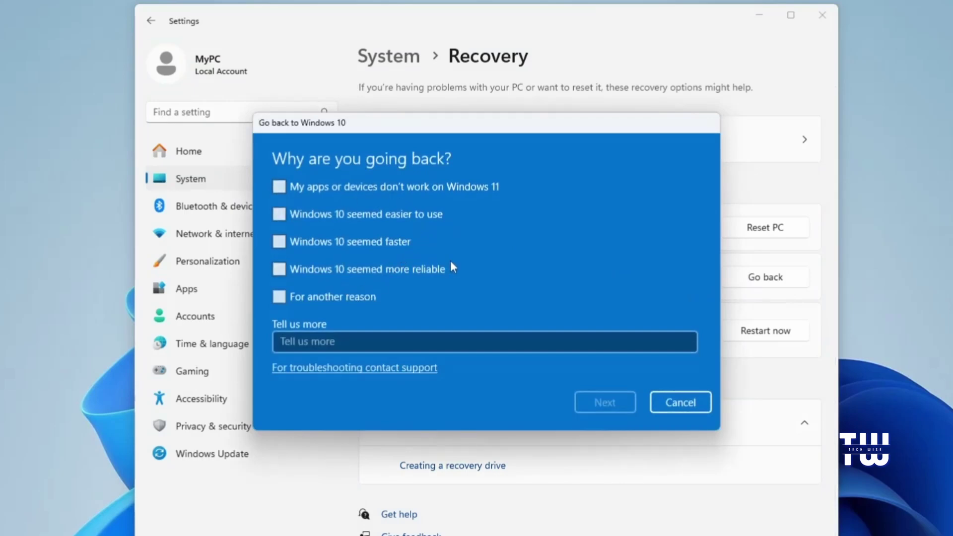
- Cancel the Go back to Windows 10 dialog and close Settings
left_click(681, 402)
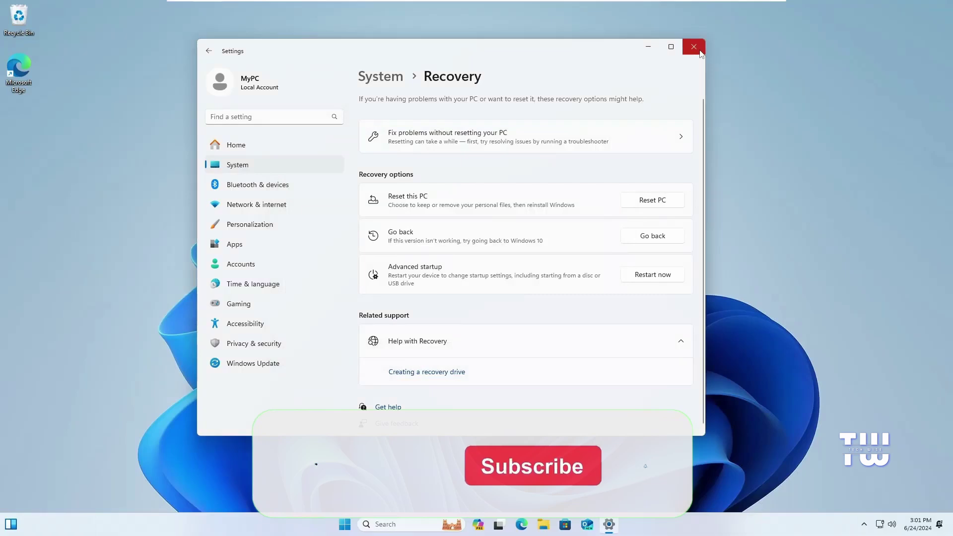
left_click(701, 53)
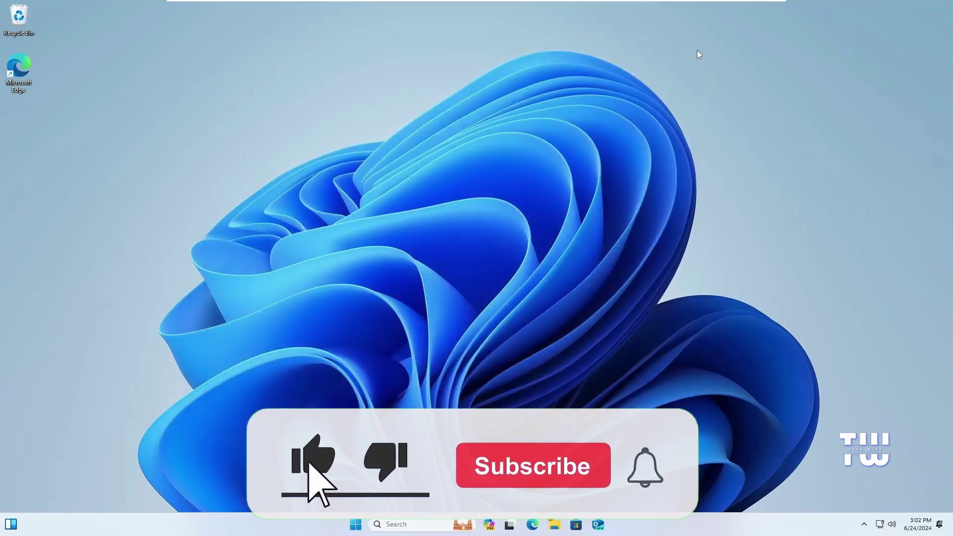